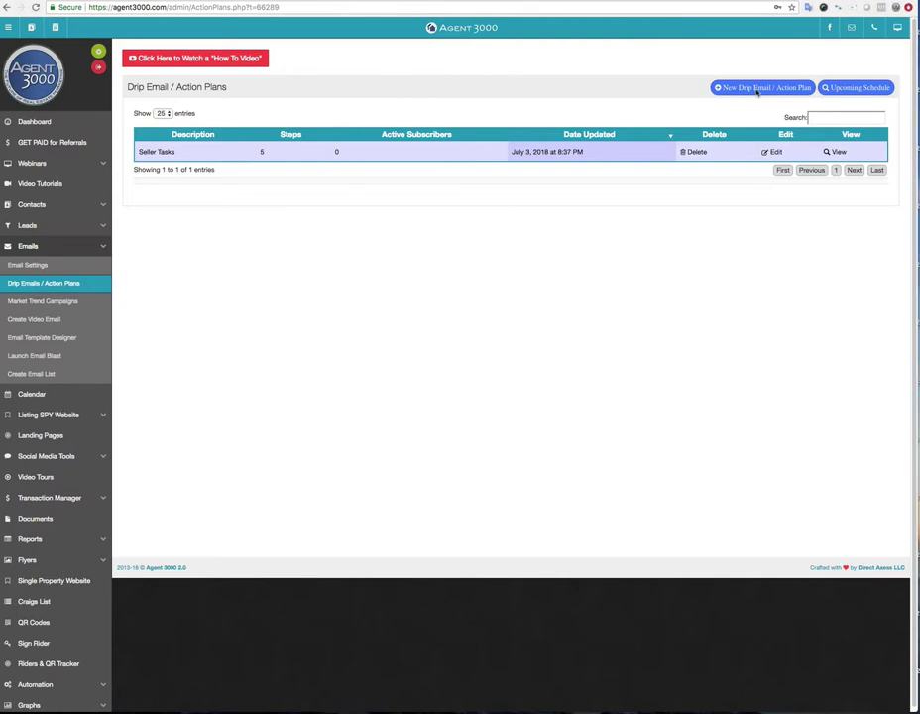
Create a drip email plan named General Buyers, duplicated from the "General Buyers - Only Emails" plan, and save it
left_click(758, 90)
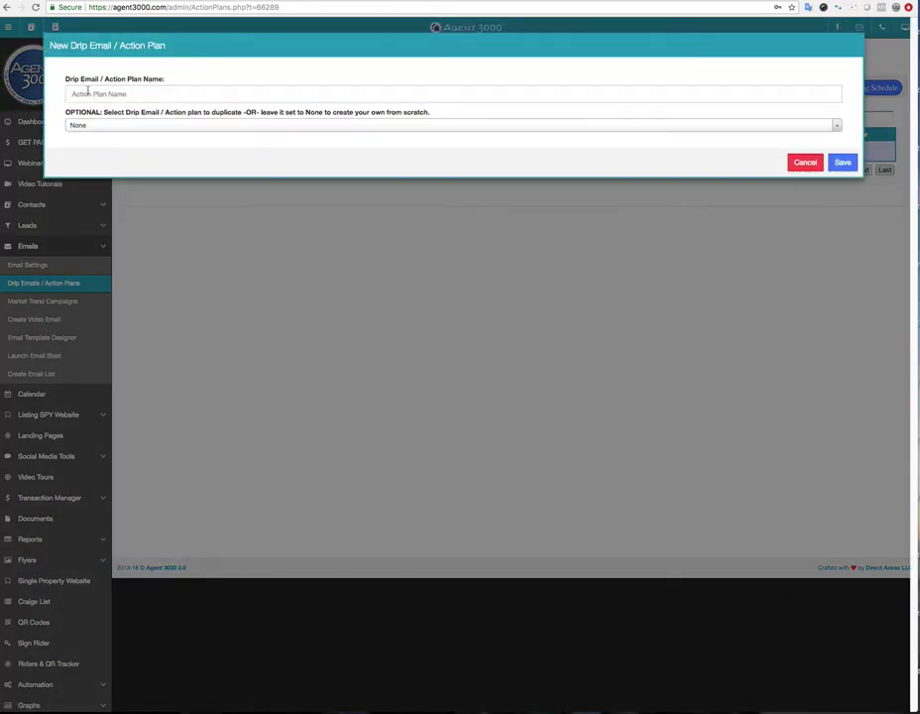
left_click(88, 91)
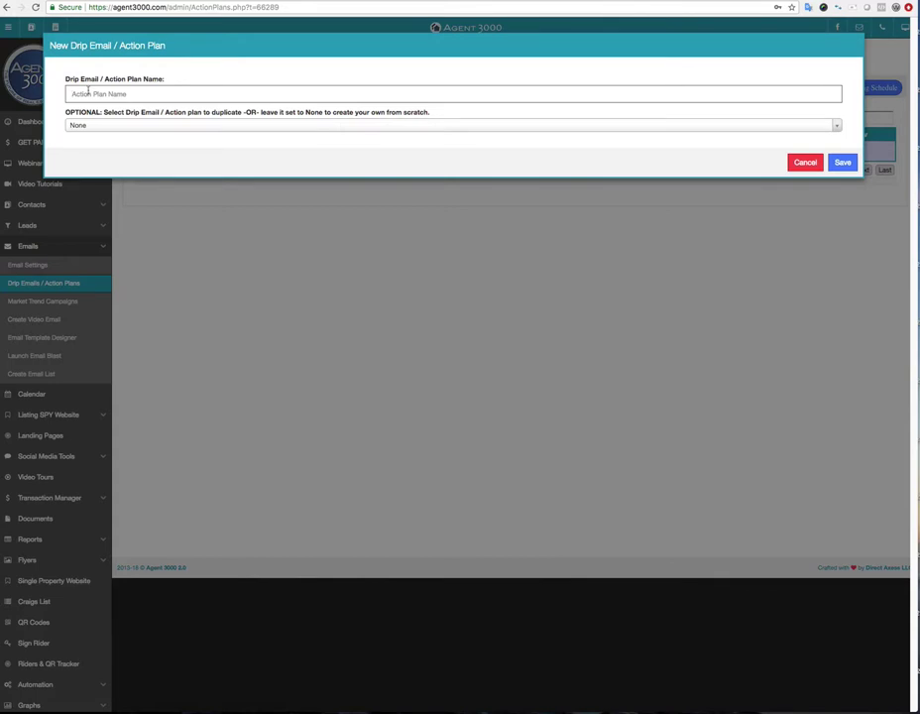
type("General Buyers")
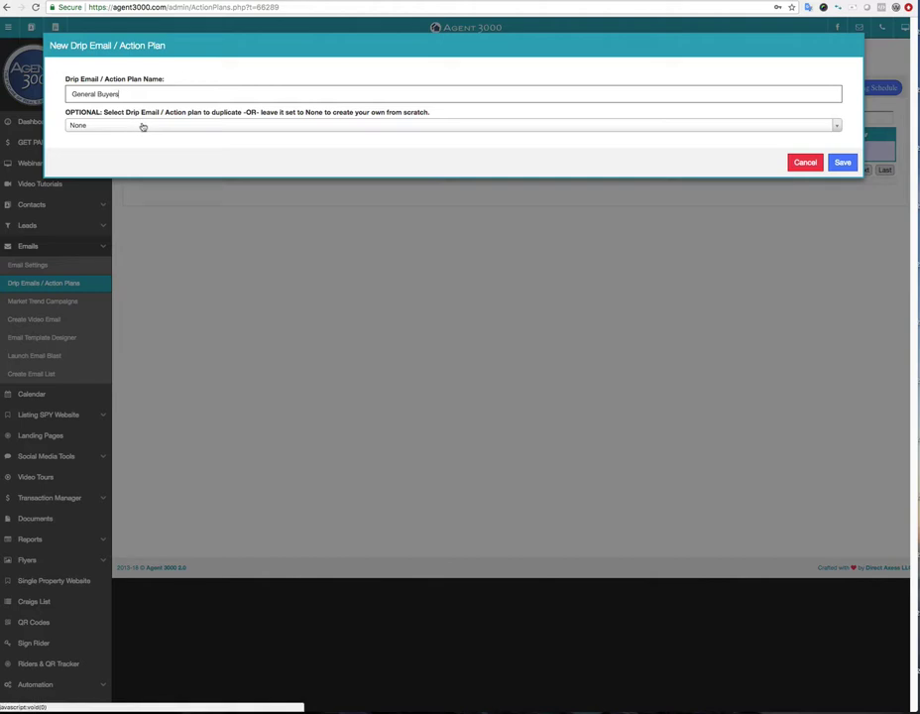
left_click(142, 125)
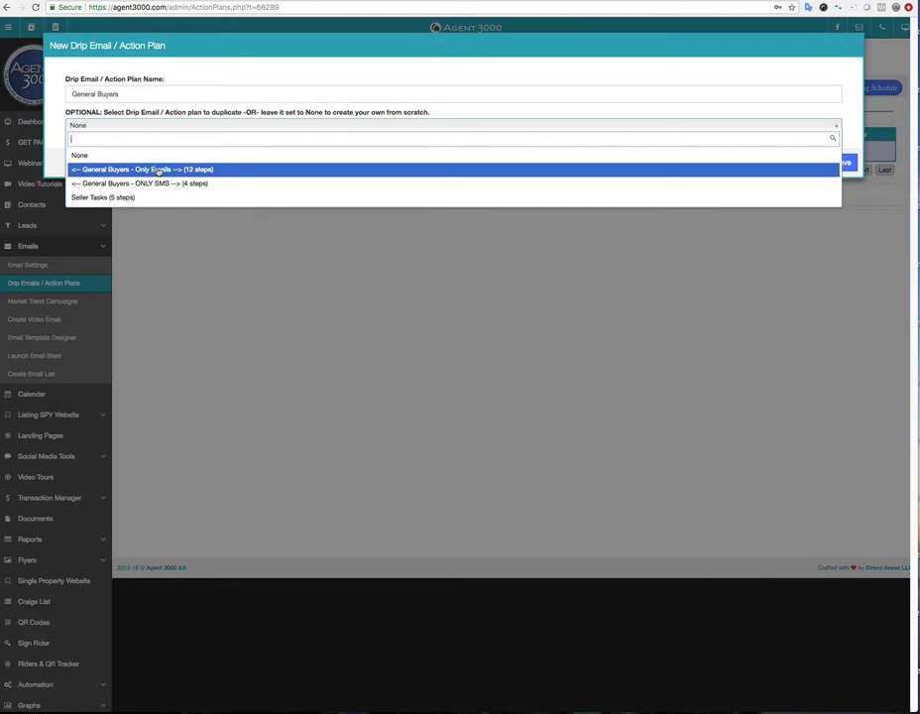
left_click(159, 170)
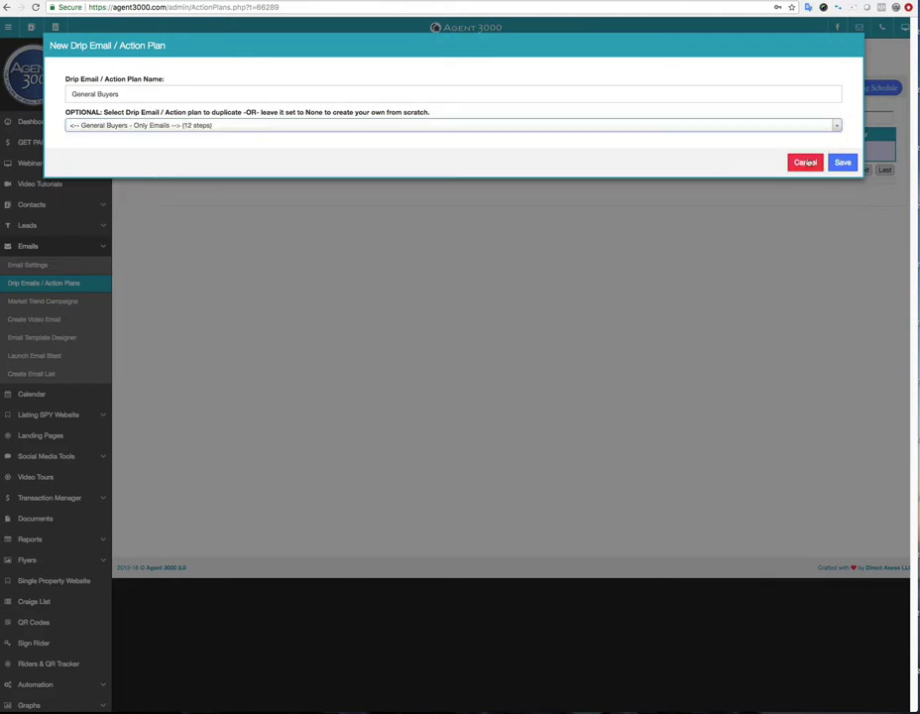
left_click(845, 163)
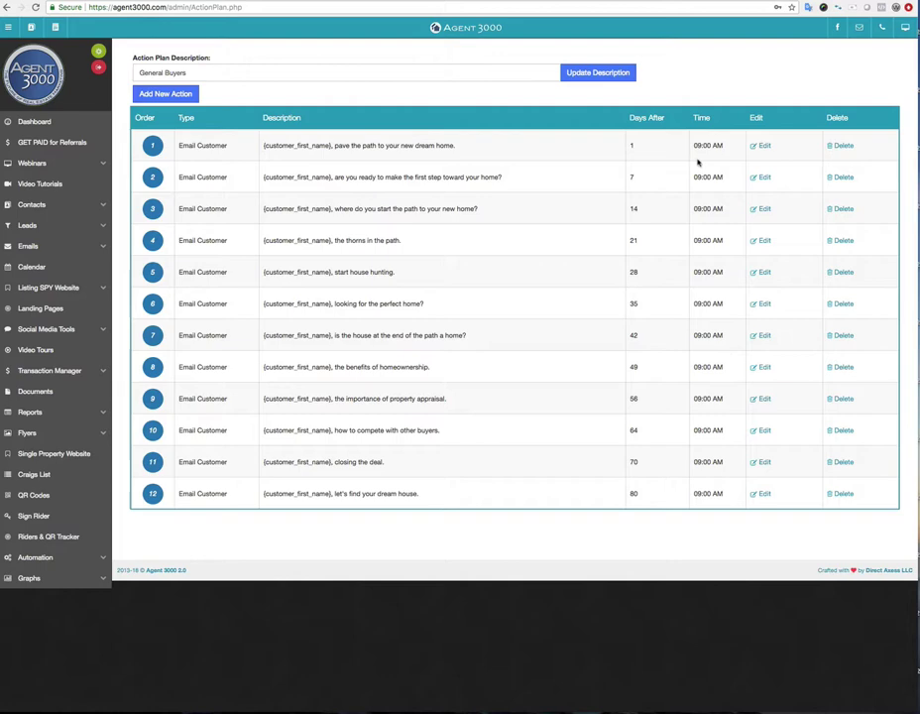
Open the plan's first email action and review the available short codes and its full message text
left_click(764, 146)
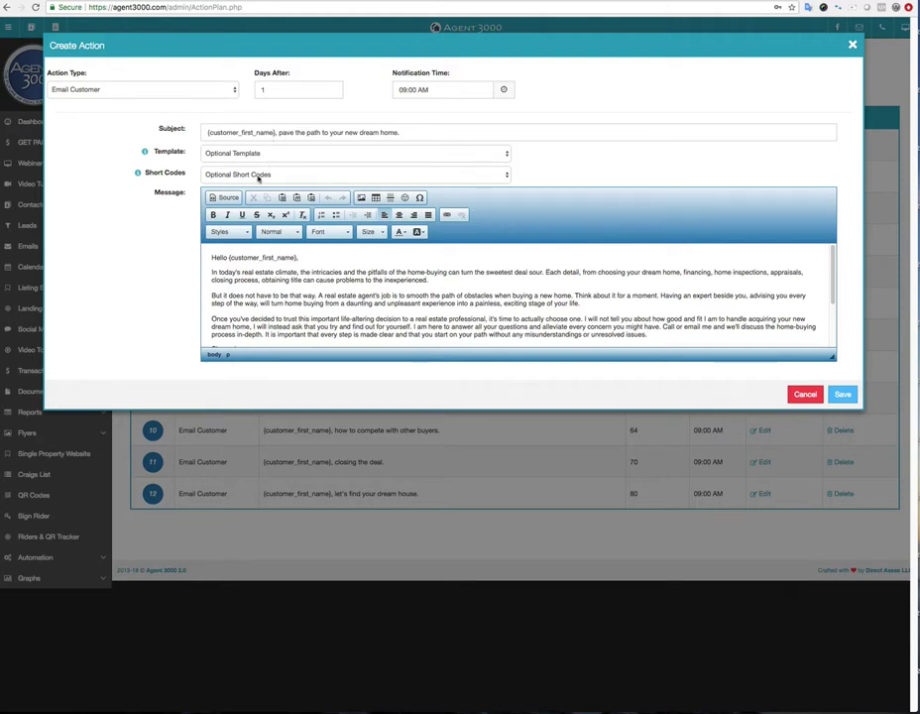
left_click(257, 176)
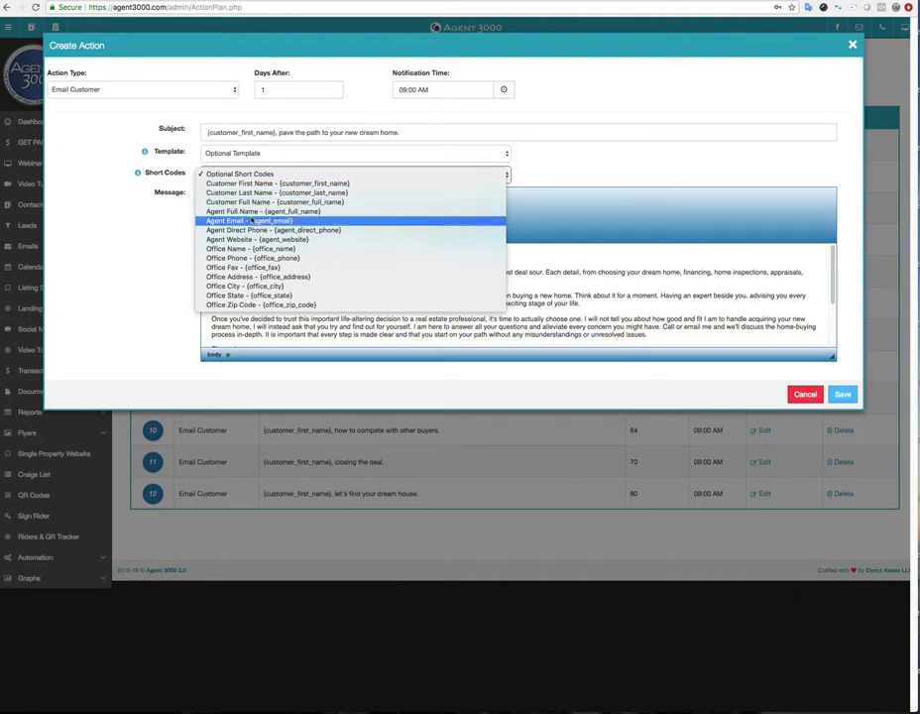
left_click(130, 152)
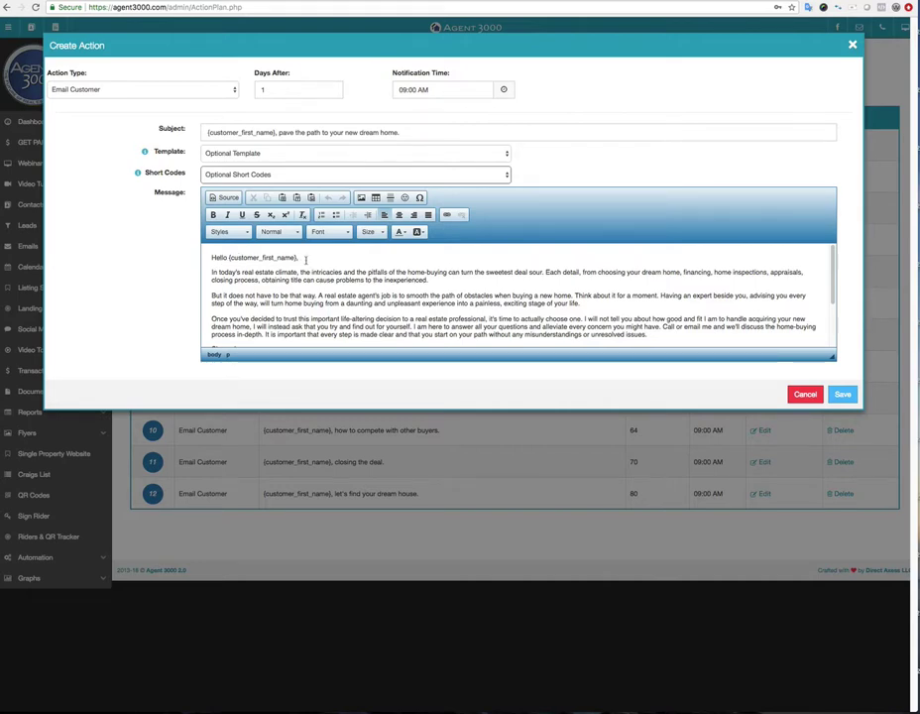
scroll(307, 260, "down", 3)
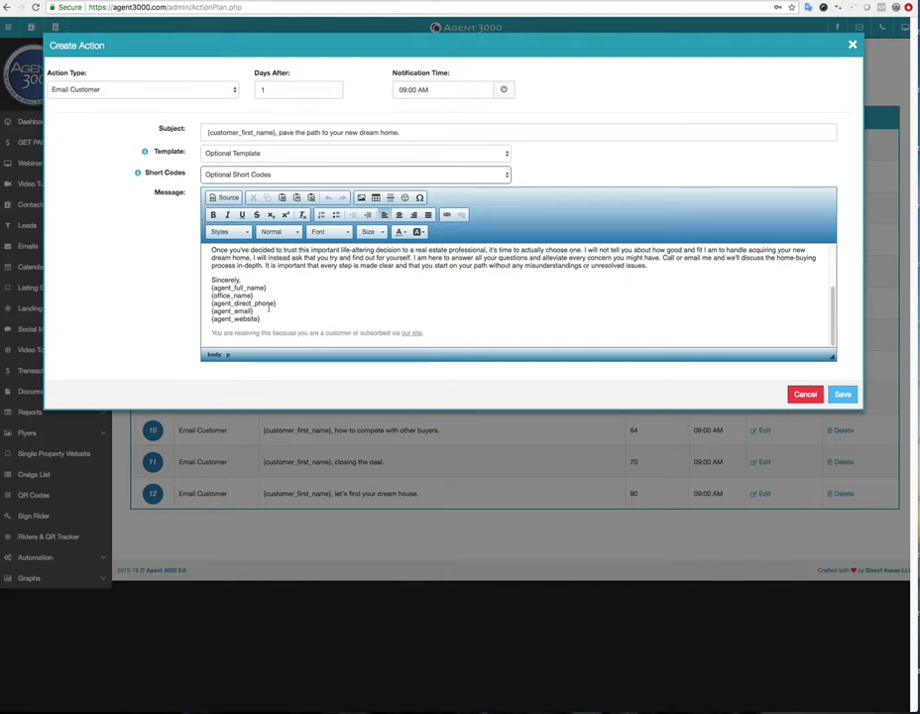
scroll(585, 293, "up", 3)
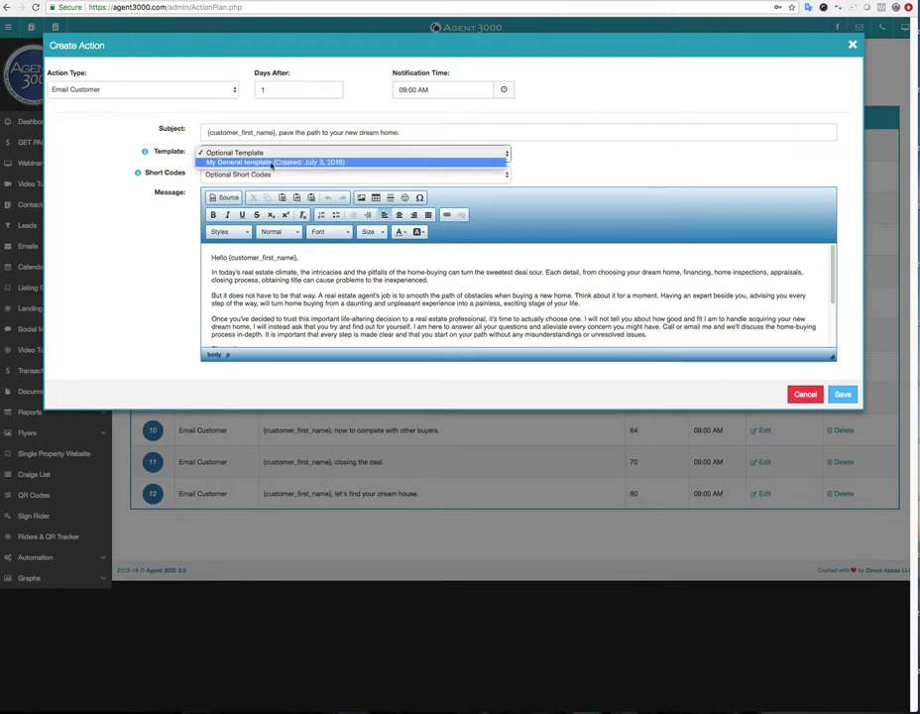
Try "My General template" on the first email's message, select its body paragraph, and discard the changes
left_click(273, 162)
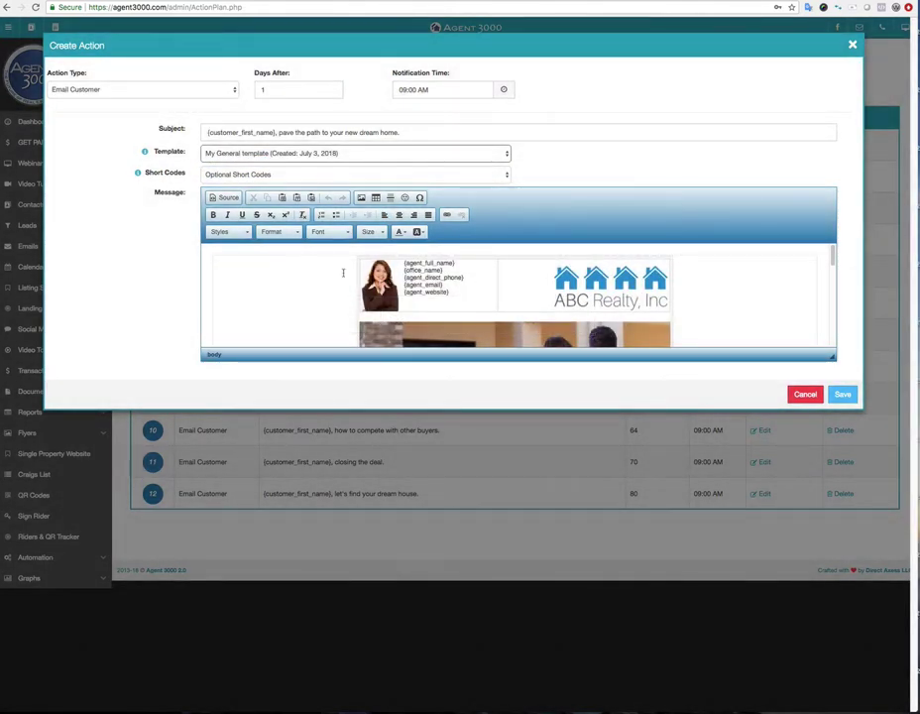
scroll(343, 273, "down", 10)
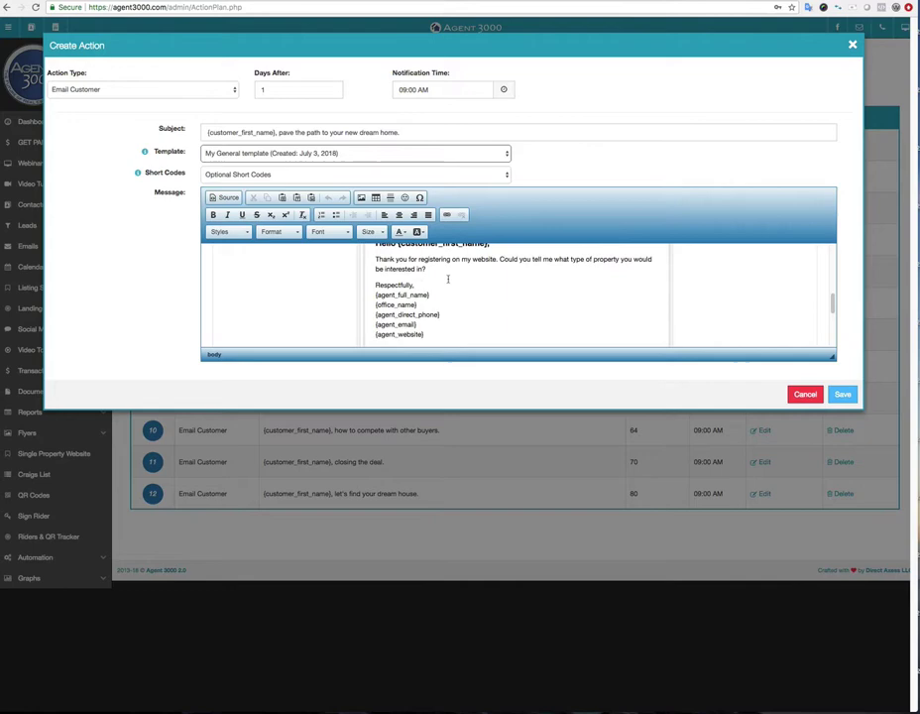
left_click_drag(449, 279, 366, 261)
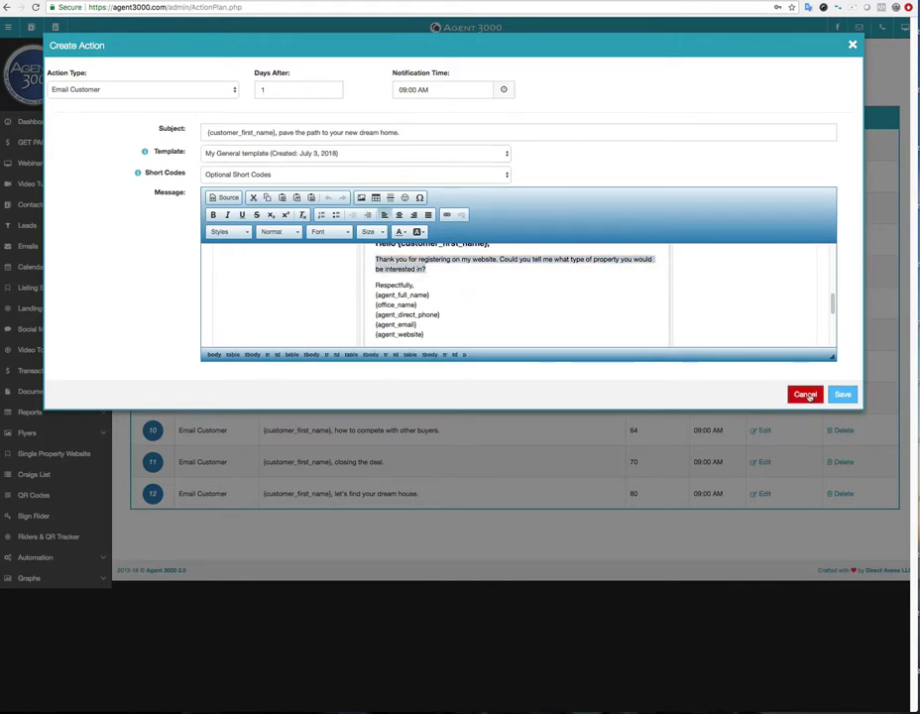
left_click(805, 395)
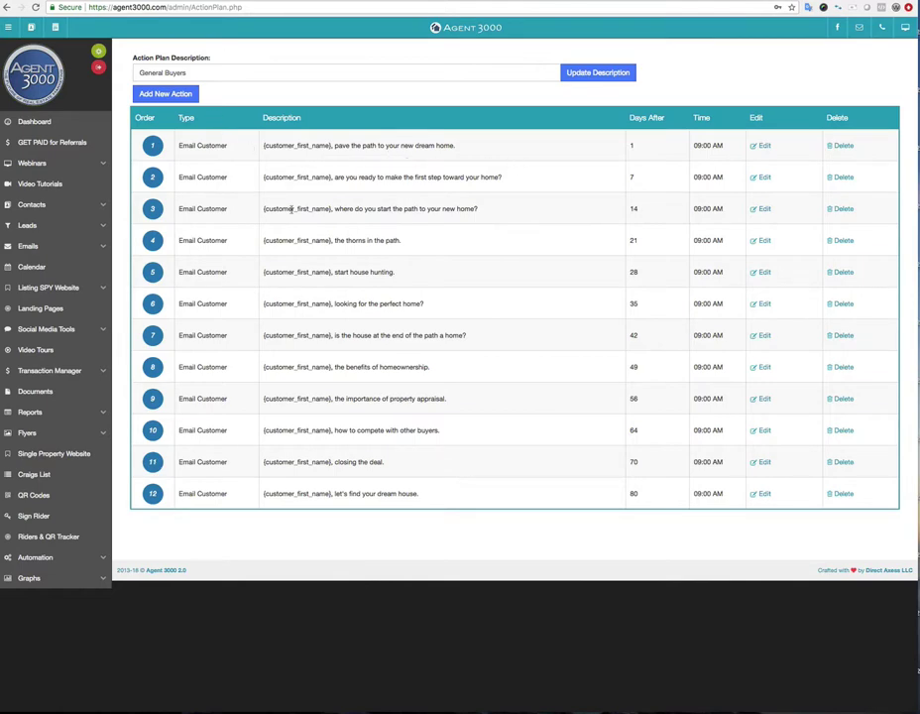
Add a new action to the plan with the type Text Me, scheduled 80 days after
left_click(169, 95)
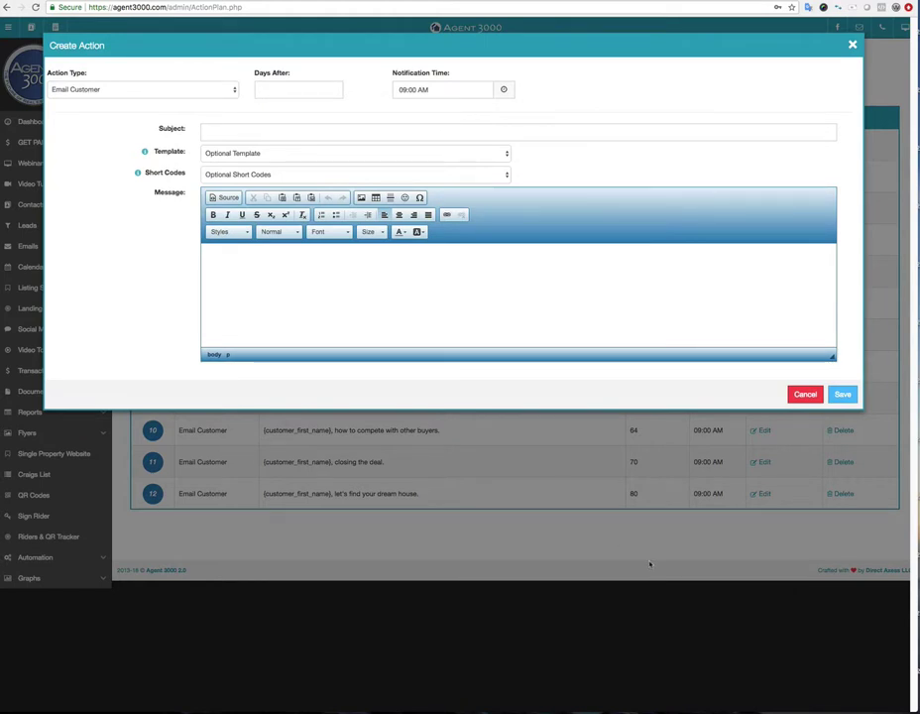
left_click(273, 94)
type("100")
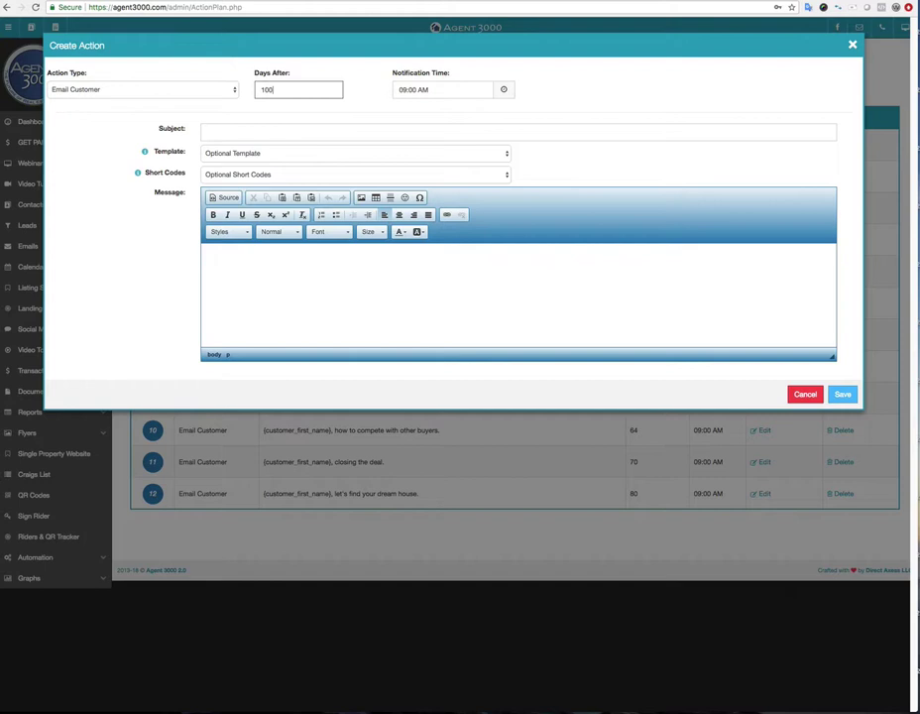
left_click(151, 92)
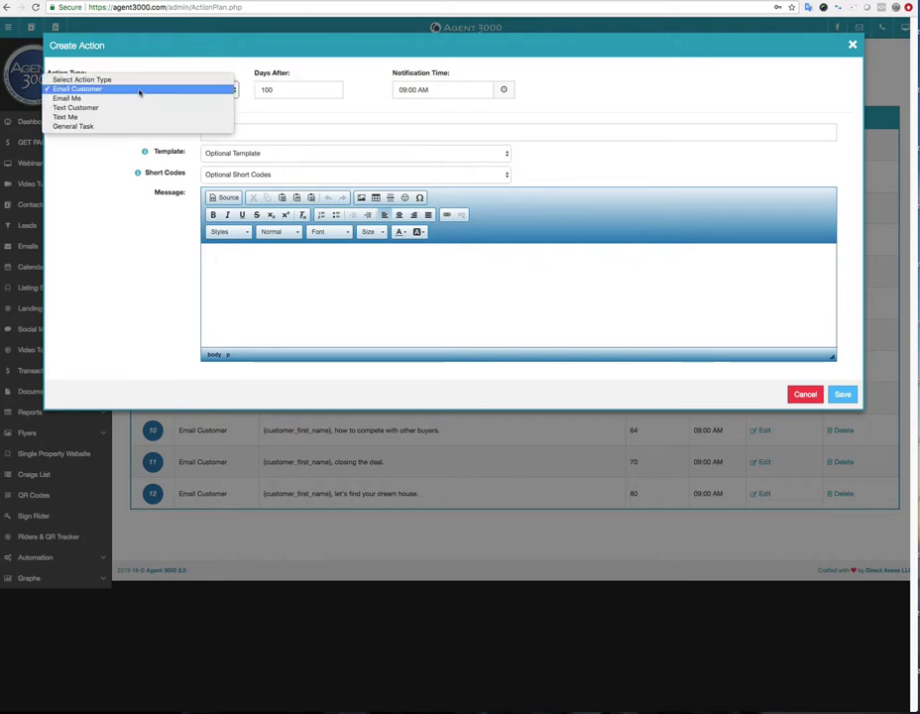
left_click(92, 119)
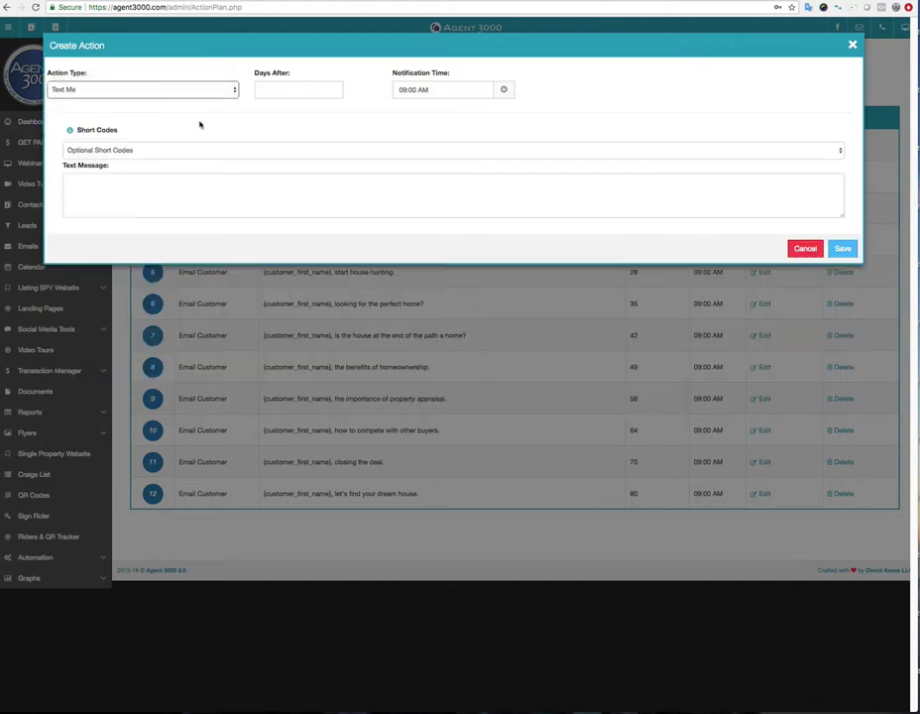
left_click(284, 89)
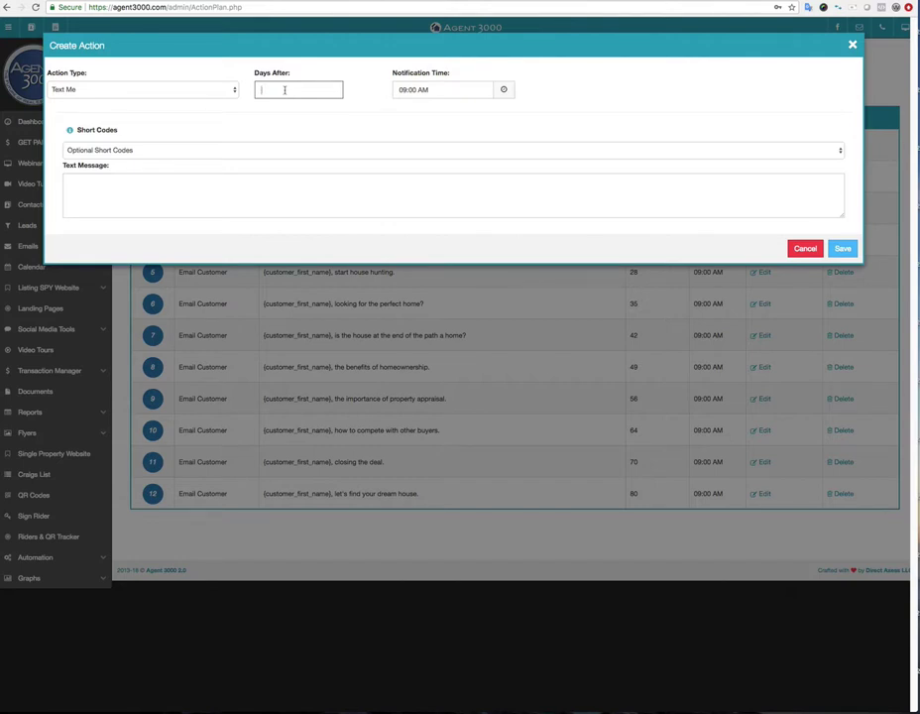
type("80")
Compose the text message as the customer full name short code followed by "email campaign has ended."
left_click(128, 151)
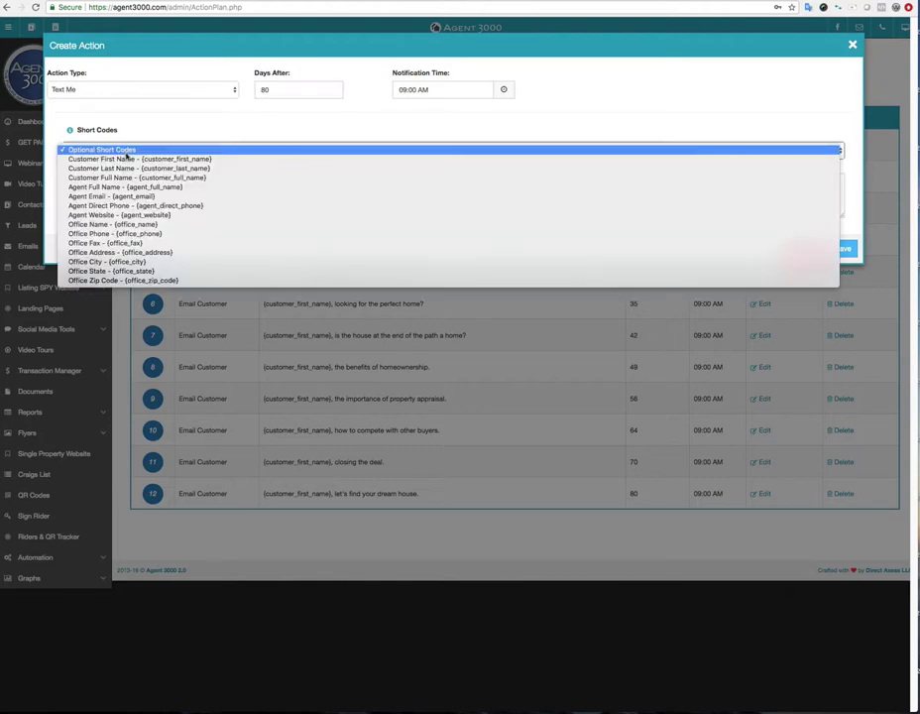
left_click(146, 177)
left_click(97, 178)
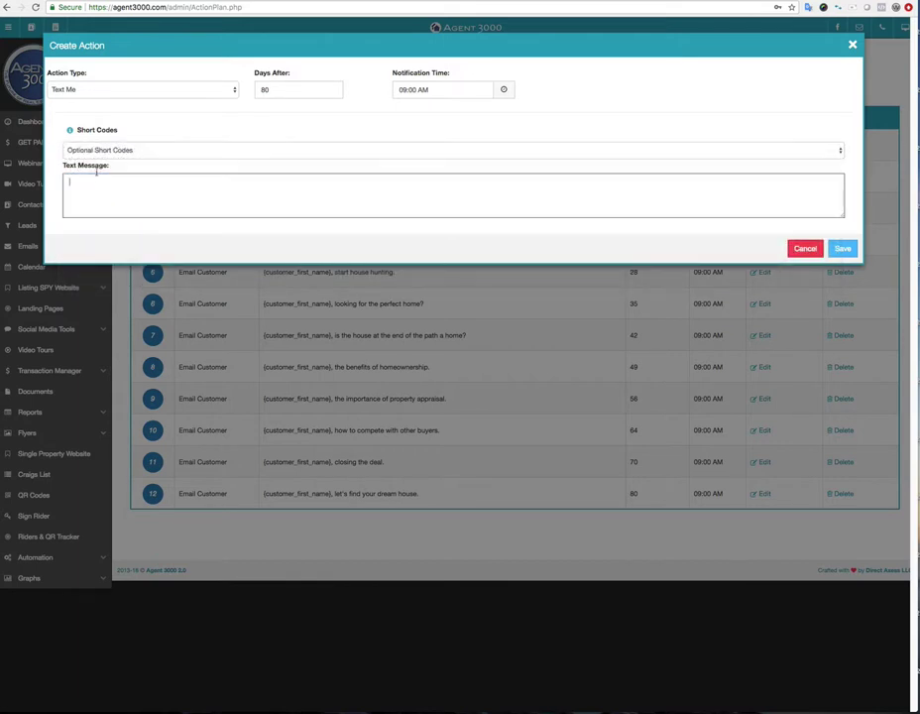
left_click(127, 150)
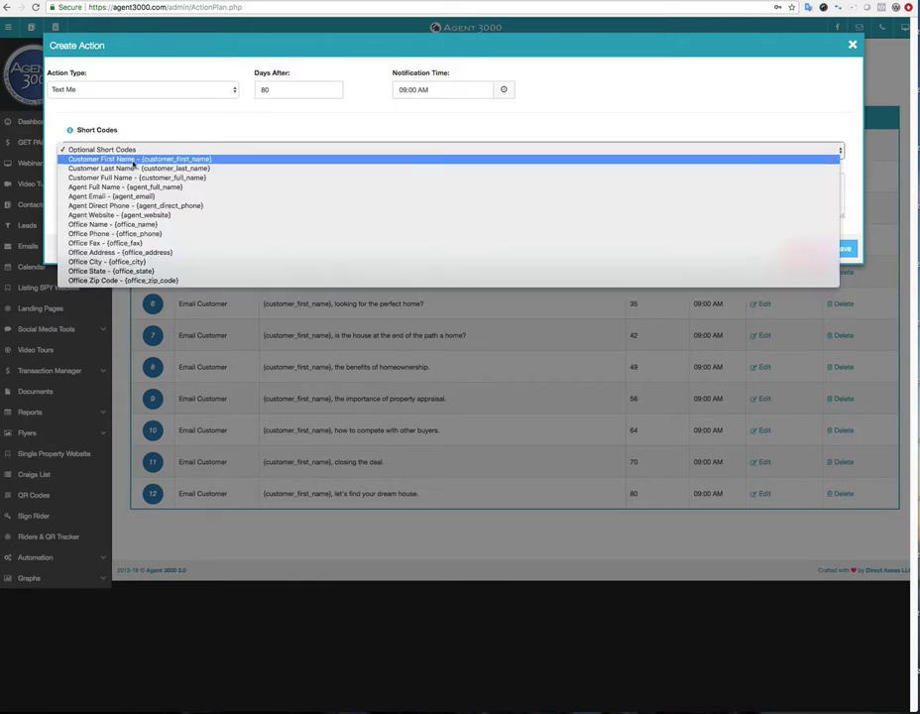
left_click(131, 177)
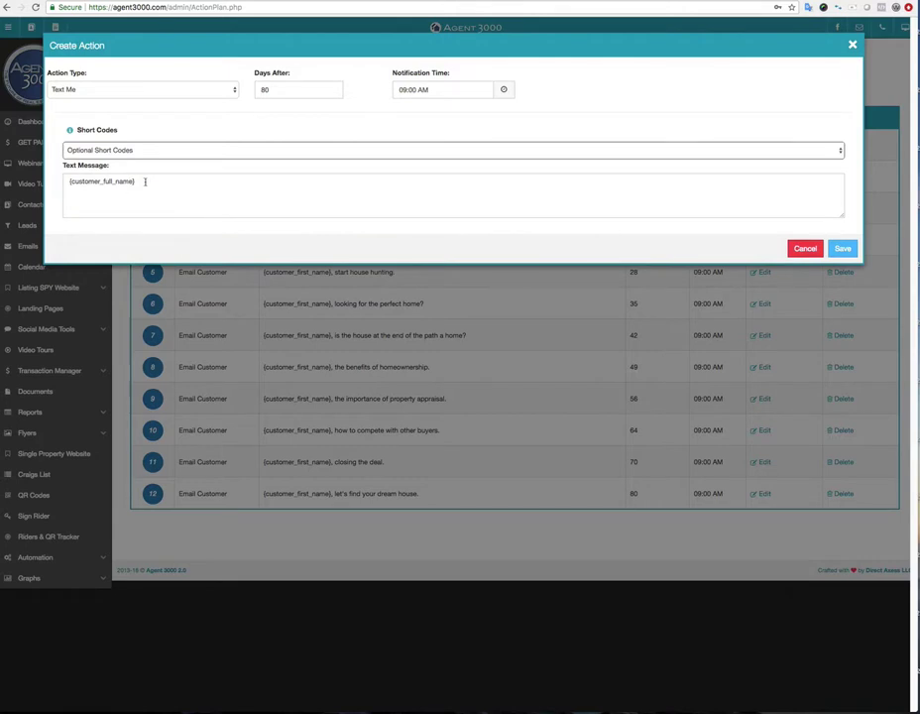
left_click(145, 181)
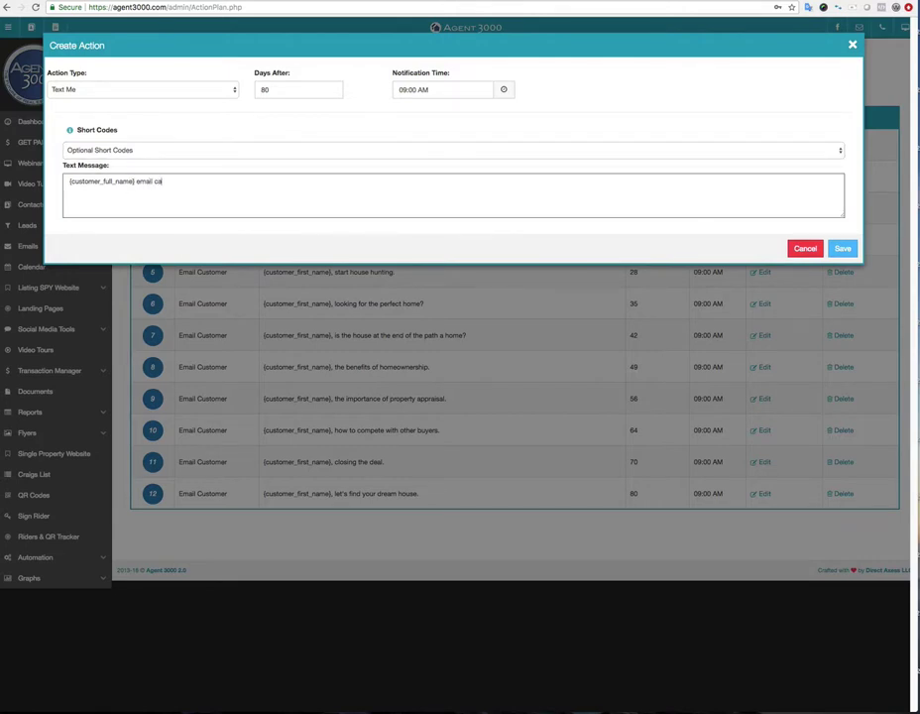
type("email campaign has ended.")
Set the text action's notification time to 08:00 AM and save the action
left_click(503, 92)
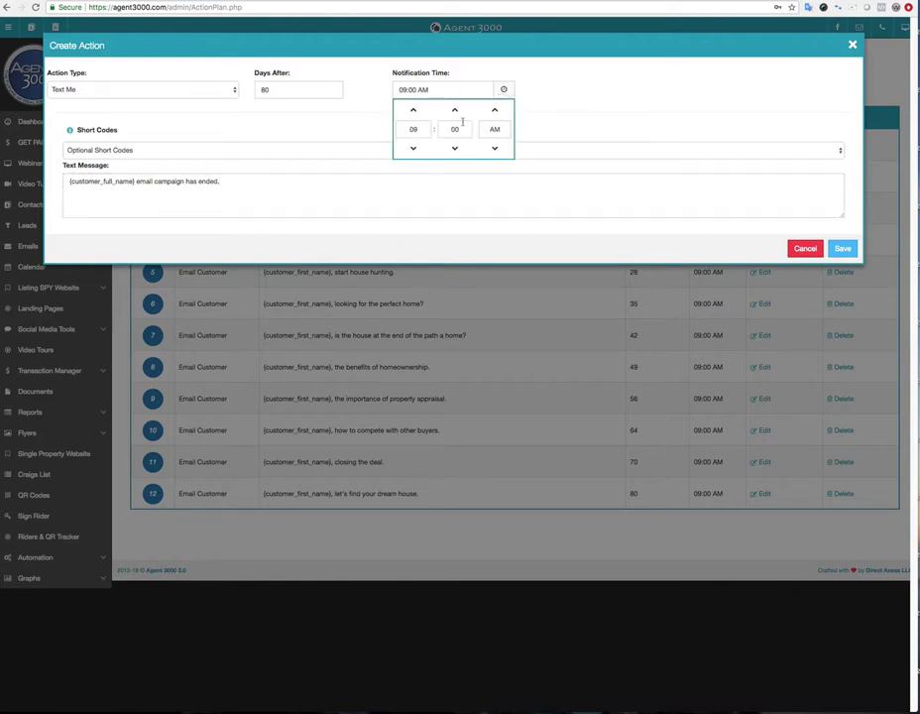
left_click(581, 115)
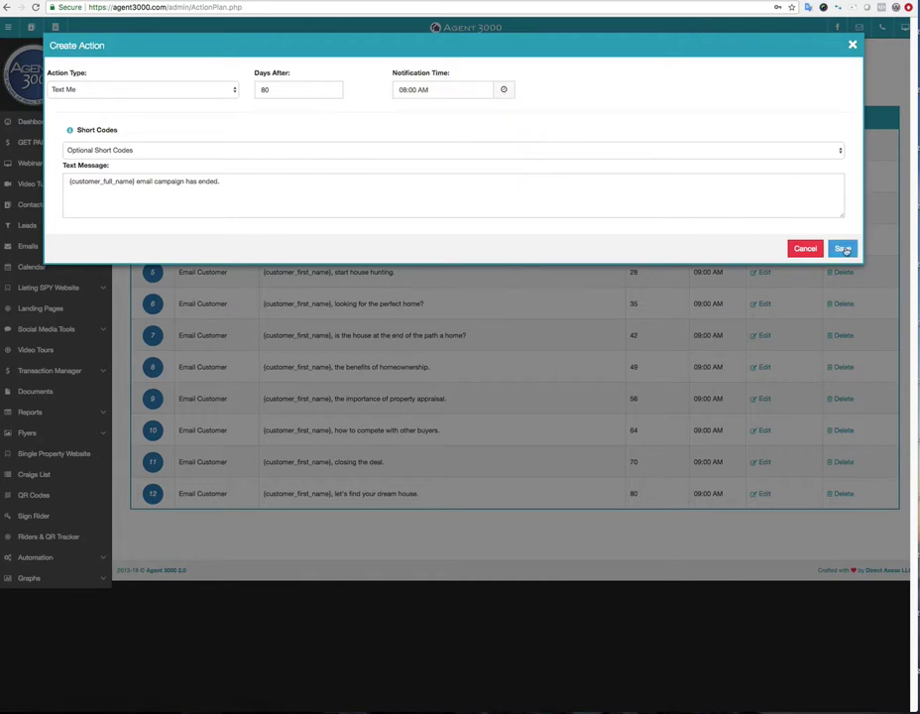
left_click(844, 250)
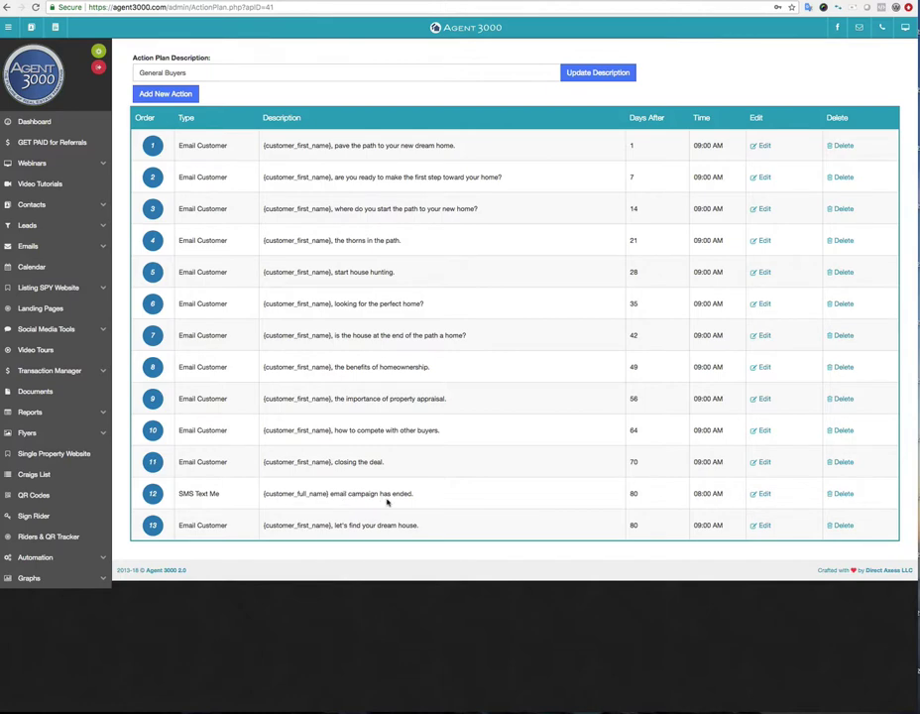
Edit the SMS Text Me action, changing its notification time to 10:00 AM, and save it
left_click(760, 494)
left_click(504, 91)
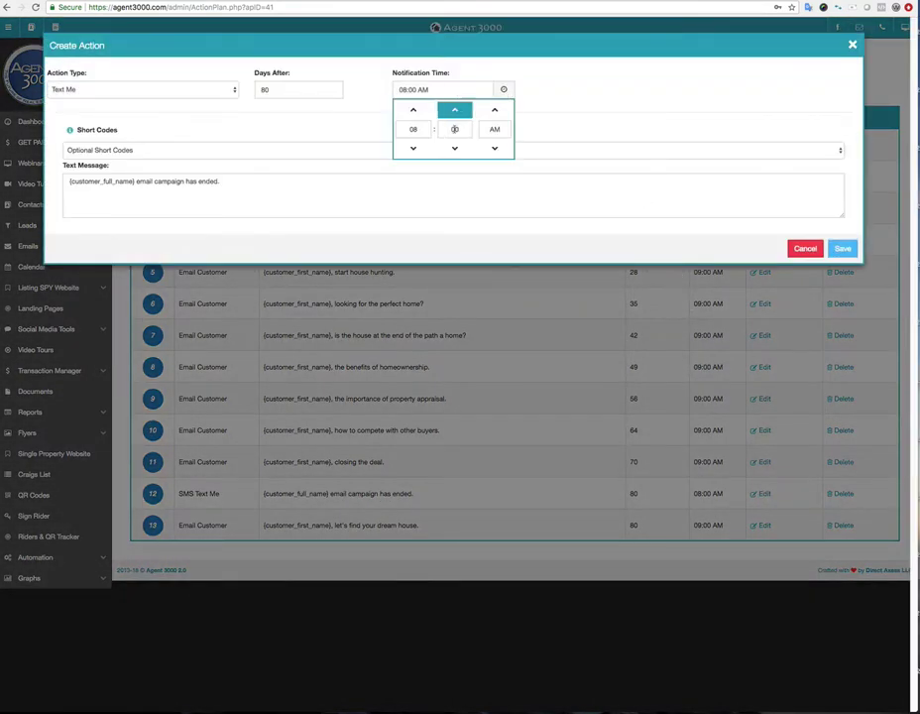
left_click(414, 110)
left_click(414, 110)
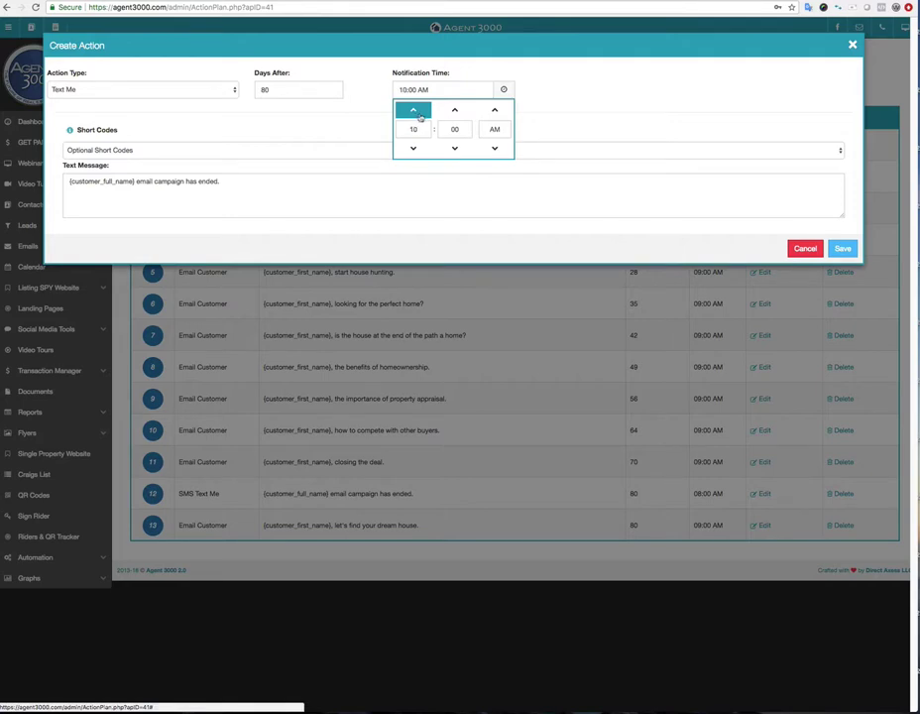
left_click(843, 249)
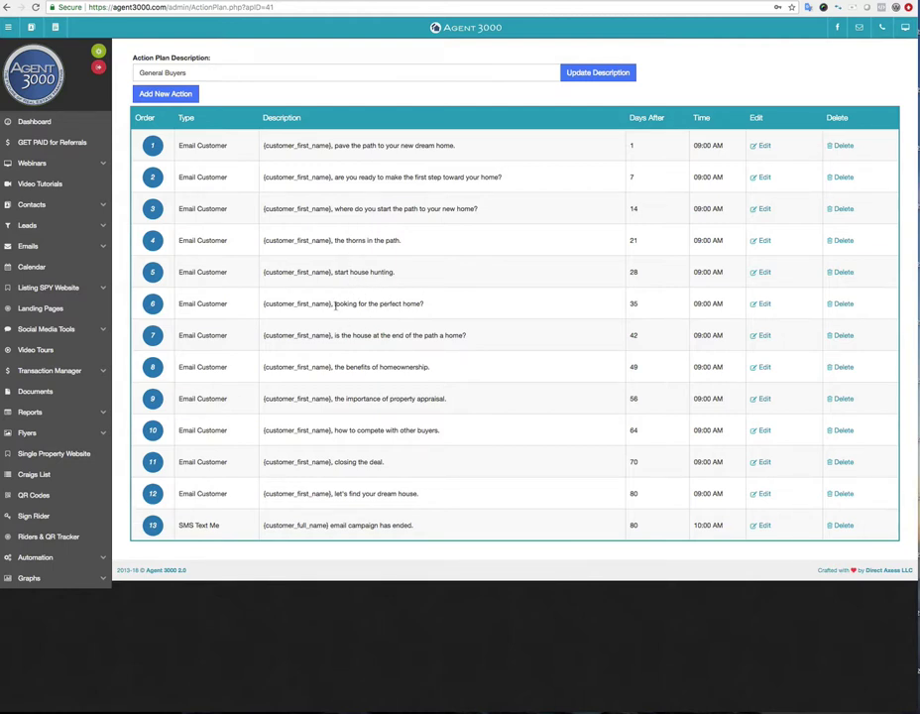
left_click_drag(335, 305, 426, 306)
left_click(442, 310)
Return to the list of drip email action plans and view the full contents of the General Buyers plan
left_click(37, 249)
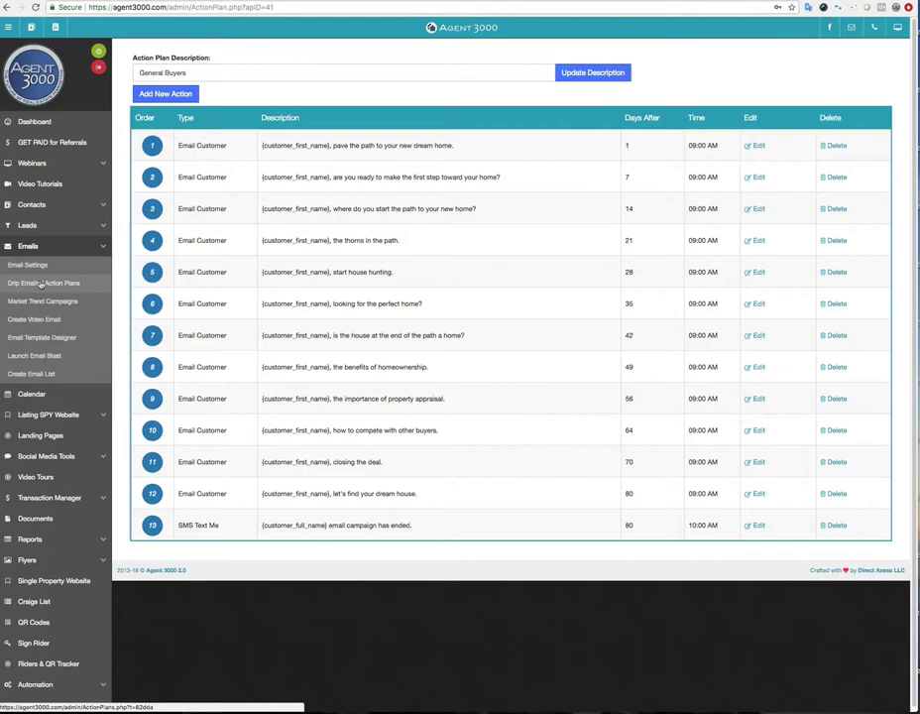
left_click(42, 283)
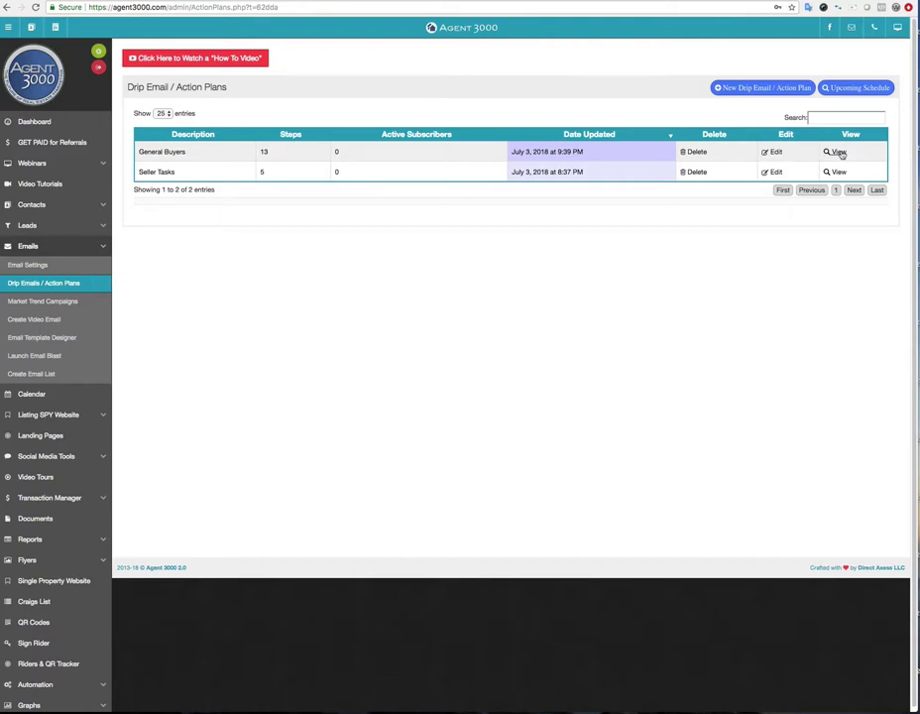
left_click(839, 152)
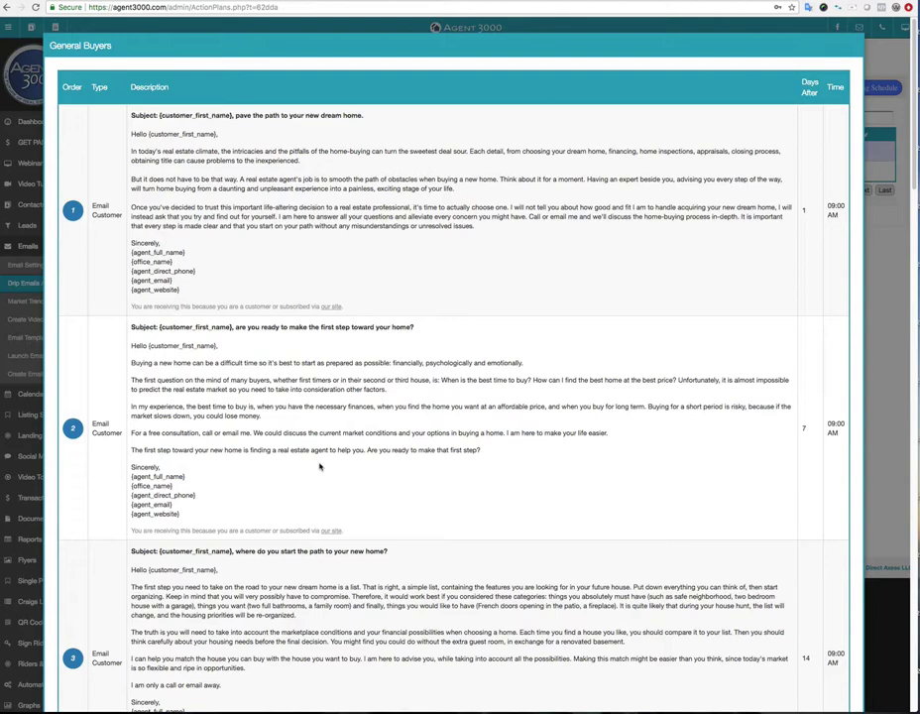
scroll(357, 372, "down", 8)
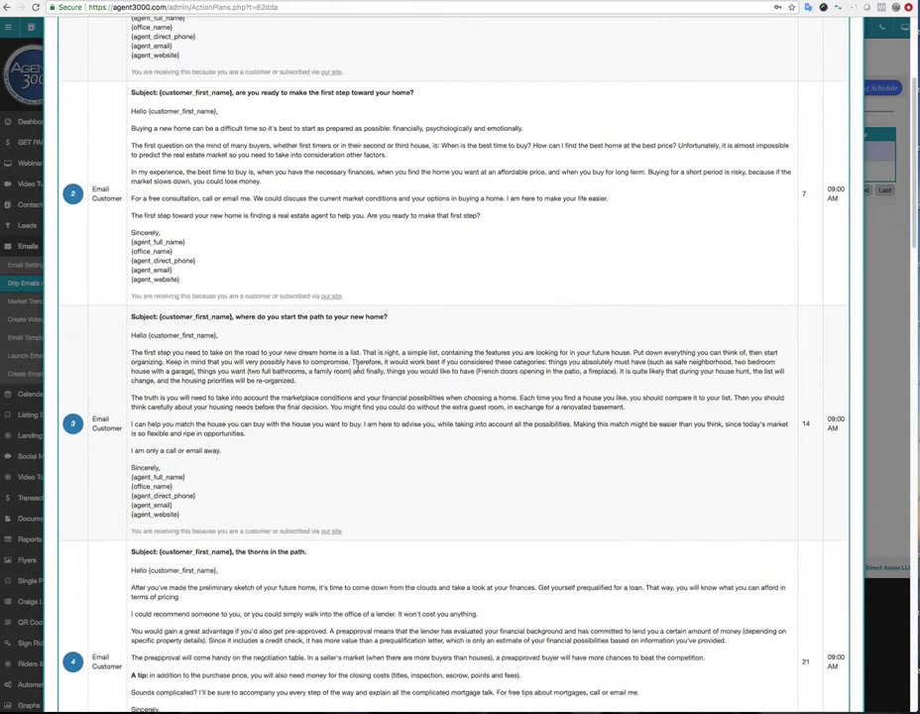
Read through the General Buyers plan's emails and closing text message, and view the steps of the Seller Tasks plan
scroll(357, 370, "down", 5)
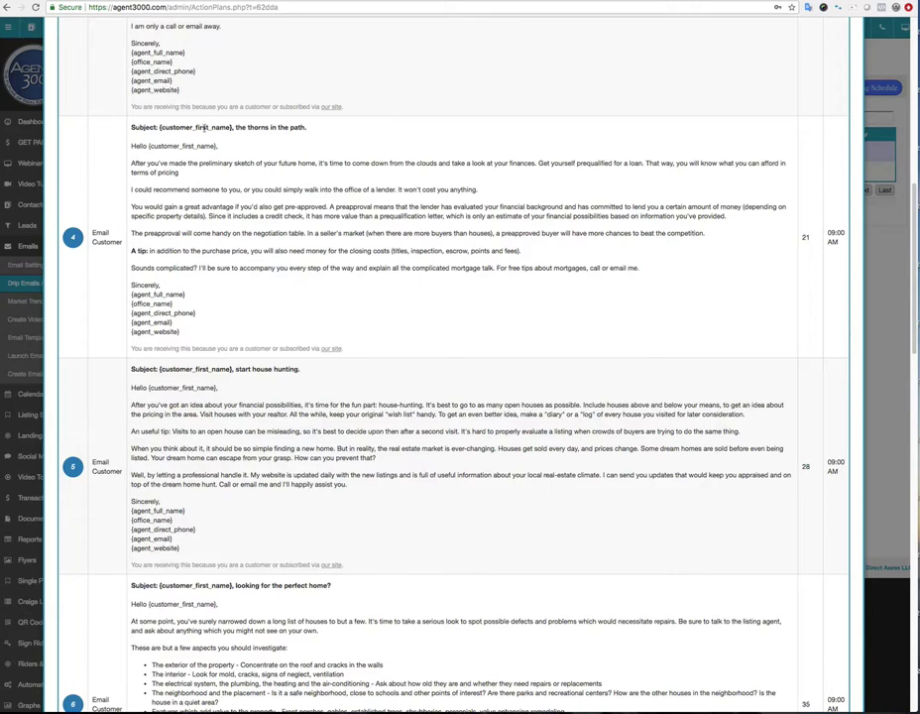
scroll(275, 289, "down", 8)
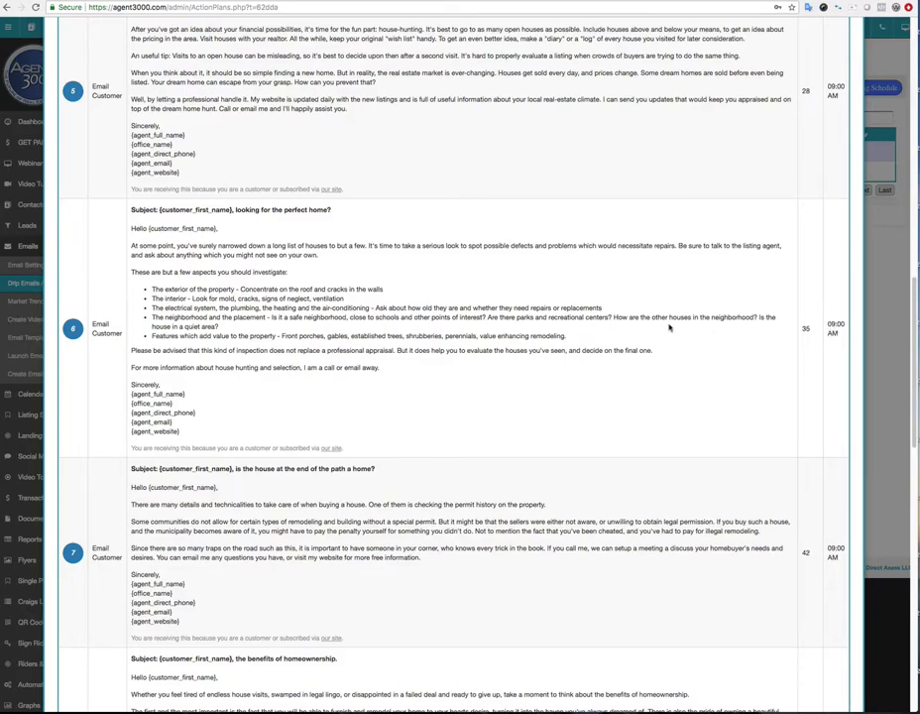
scroll(669, 327, "down", 7)
scroll(670, 328, "up", 20)
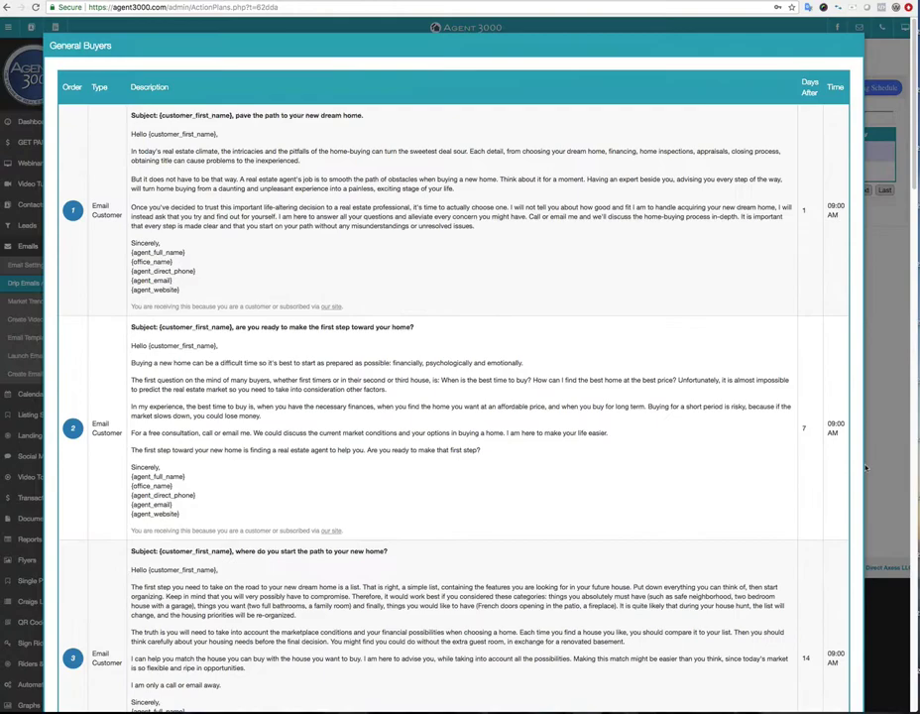
scroll(823, 453, "down", 20)
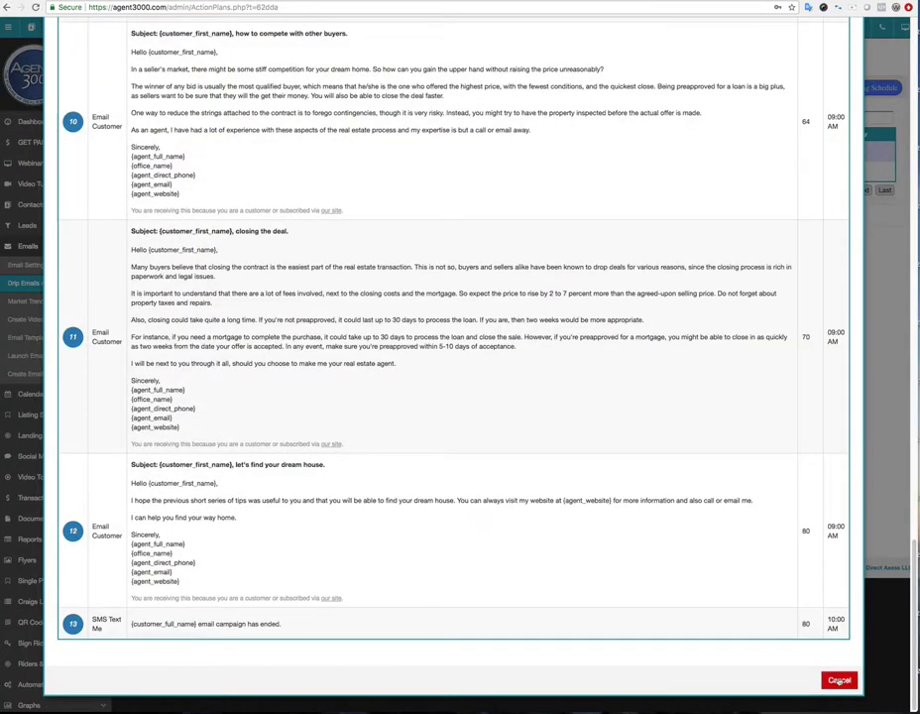
left_click(839, 680)
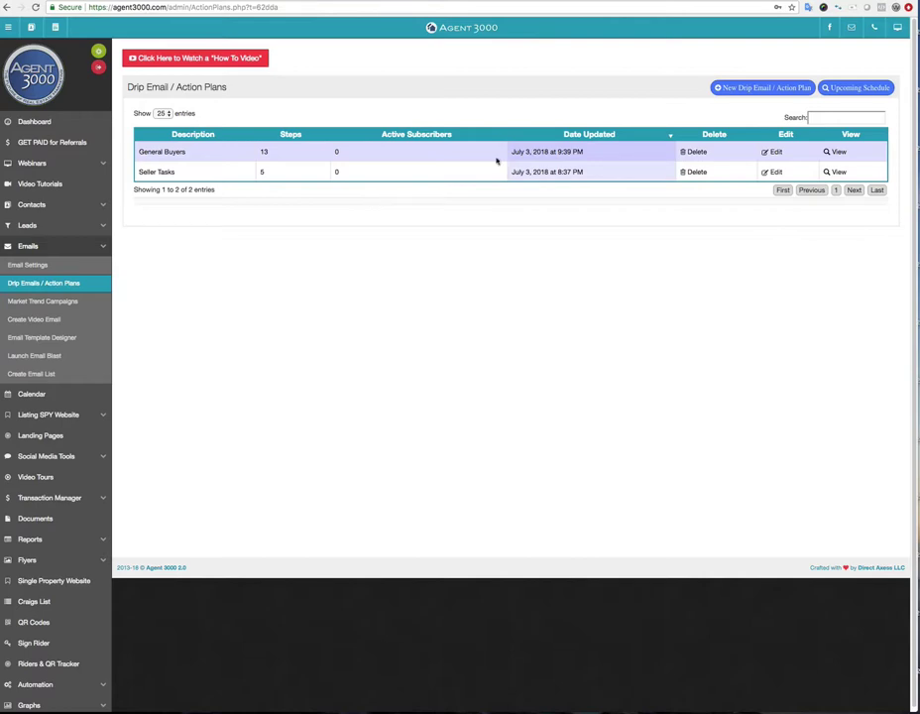
left_click(836, 172)
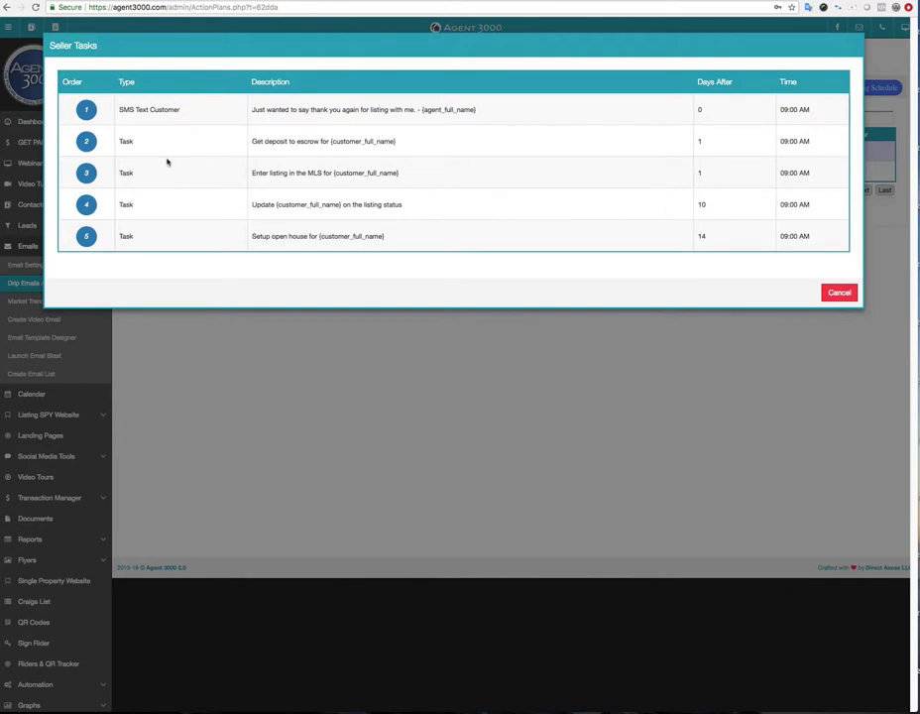
left_click(839, 293)
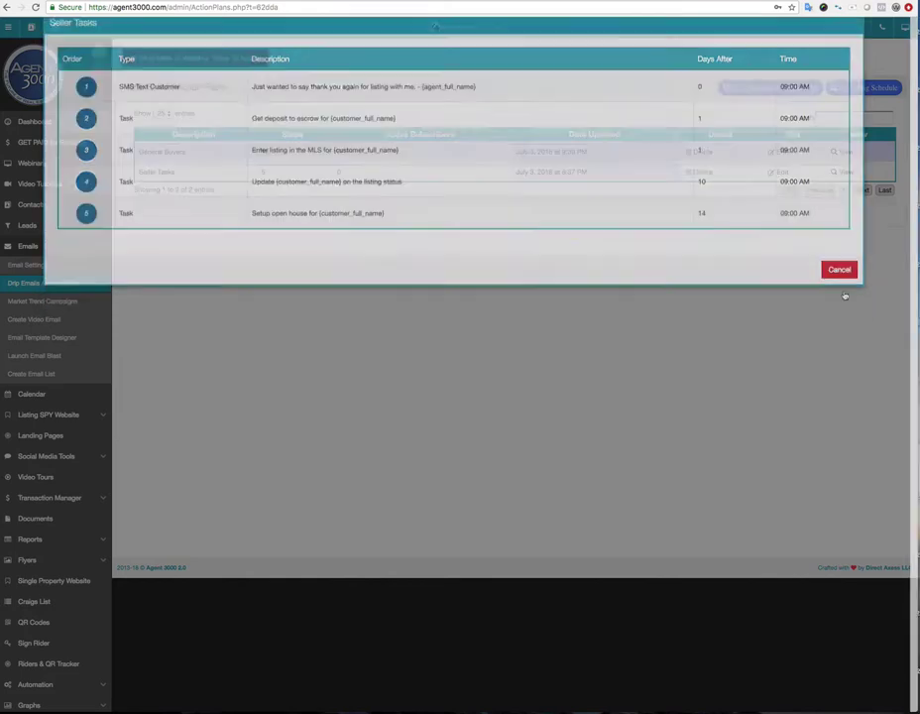
In the contacts list, assign the General Buyers action plan to the renter contact and Seller Tasks to the seller contact
left_click(43, 204)
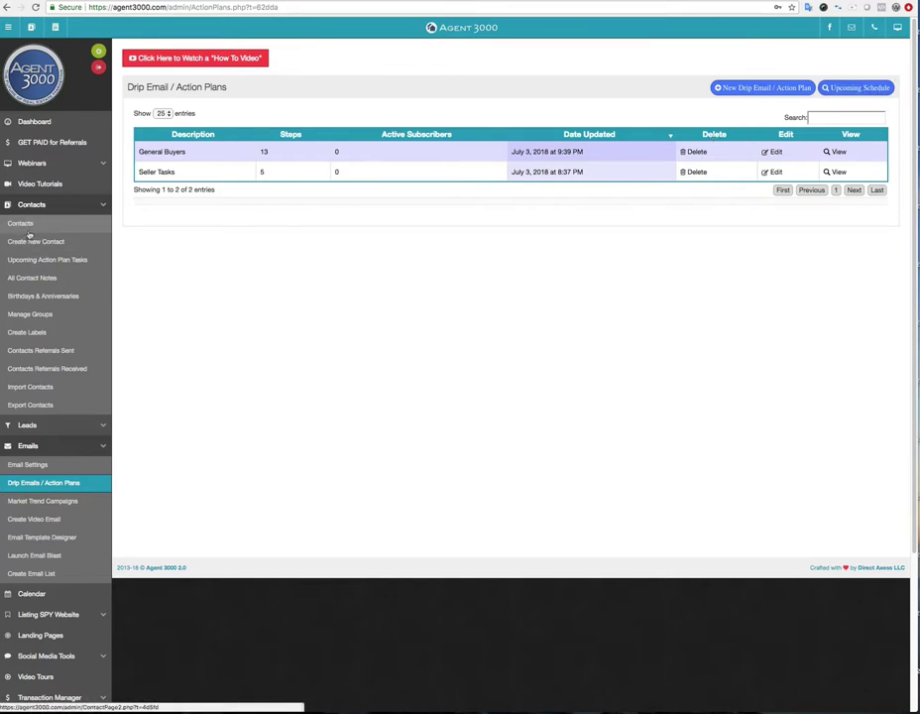
left_click(42, 236)
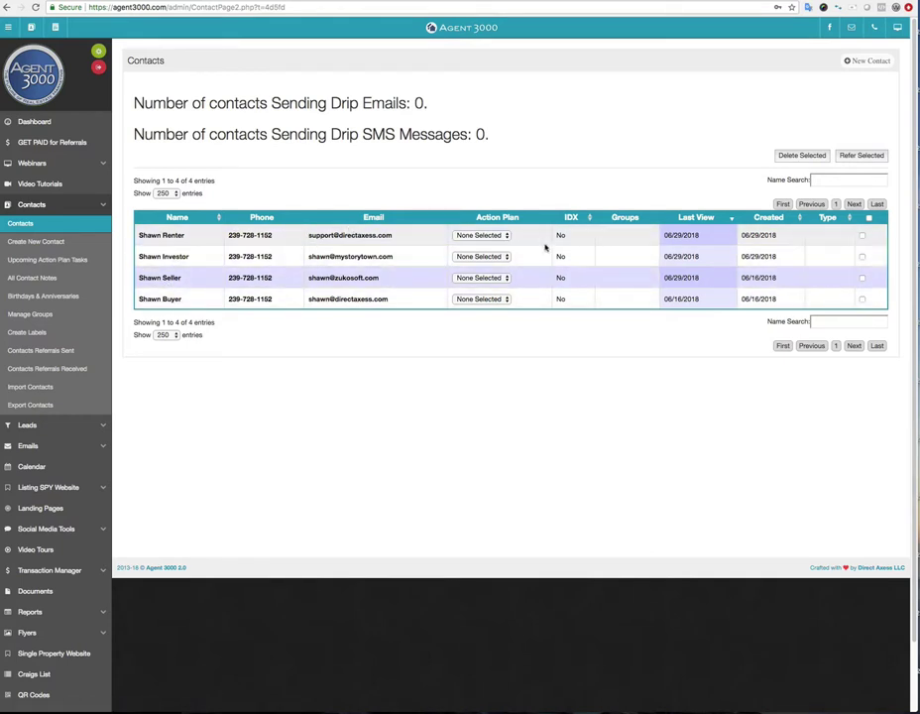
left_click(506, 236)
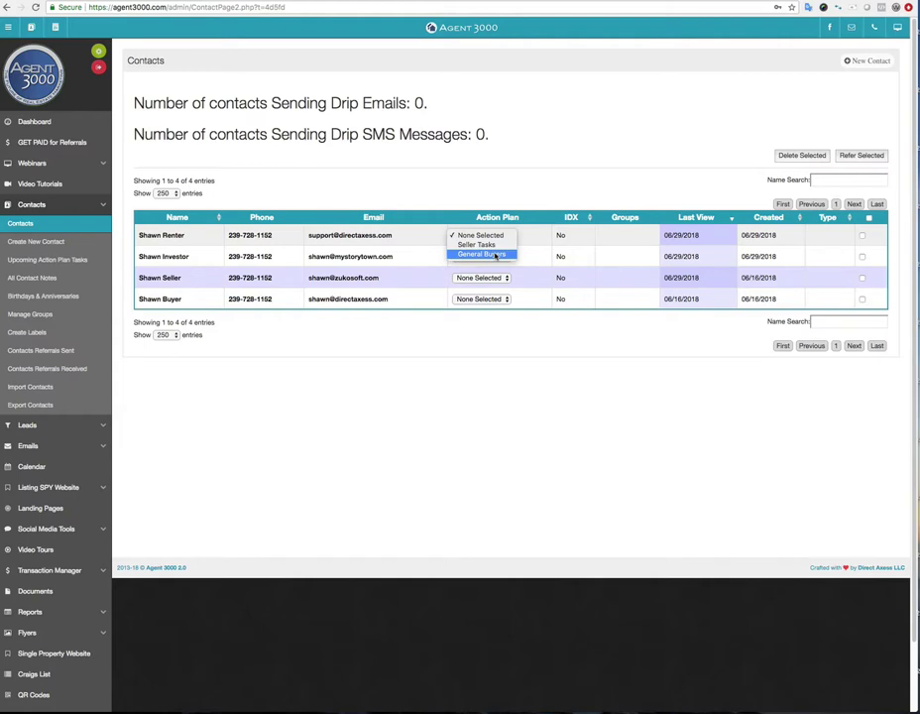
left_click(497, 254)
left_click(484, 288)
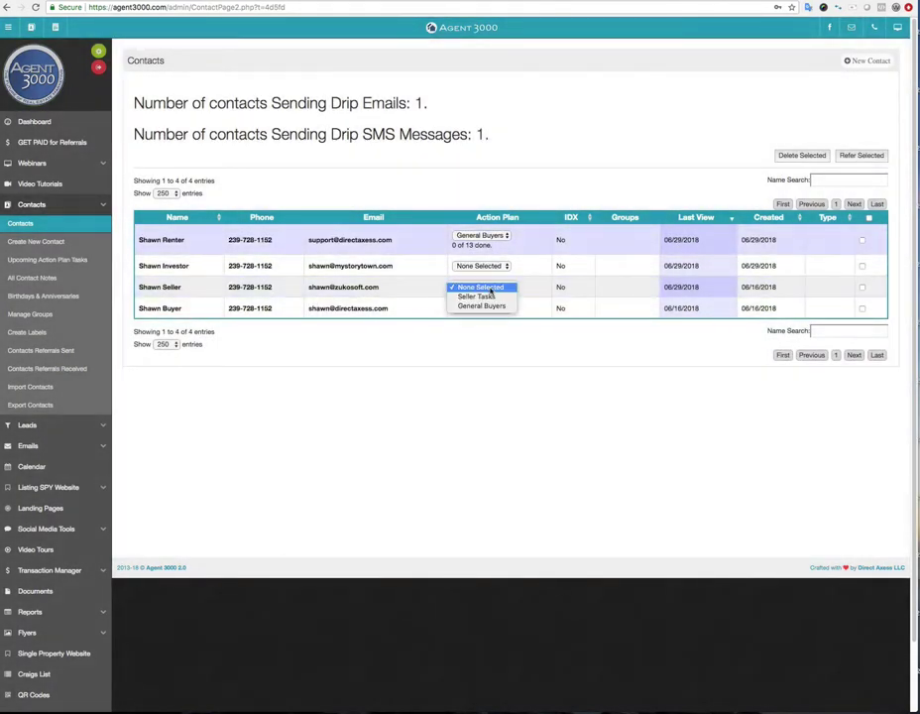
left_click(489, 296)
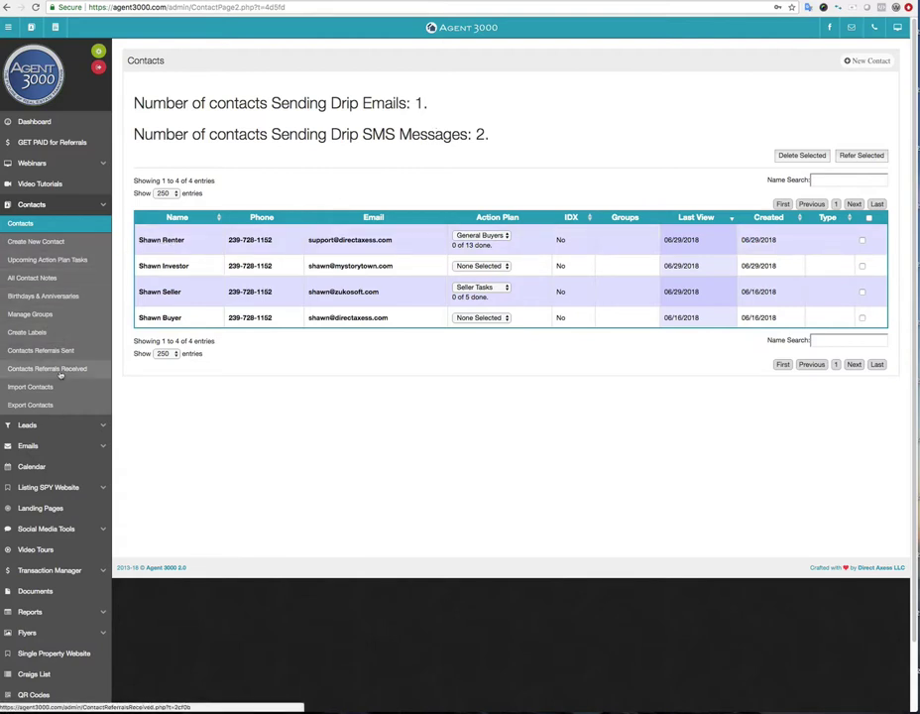
Return to the drip email action plans, check their active subscribers, and view the schedule of upcoming emails and SMS messages
scroll(61, 377, "down", 1)
scroll(61, 379, "down", 2)
left_click(30, 369)
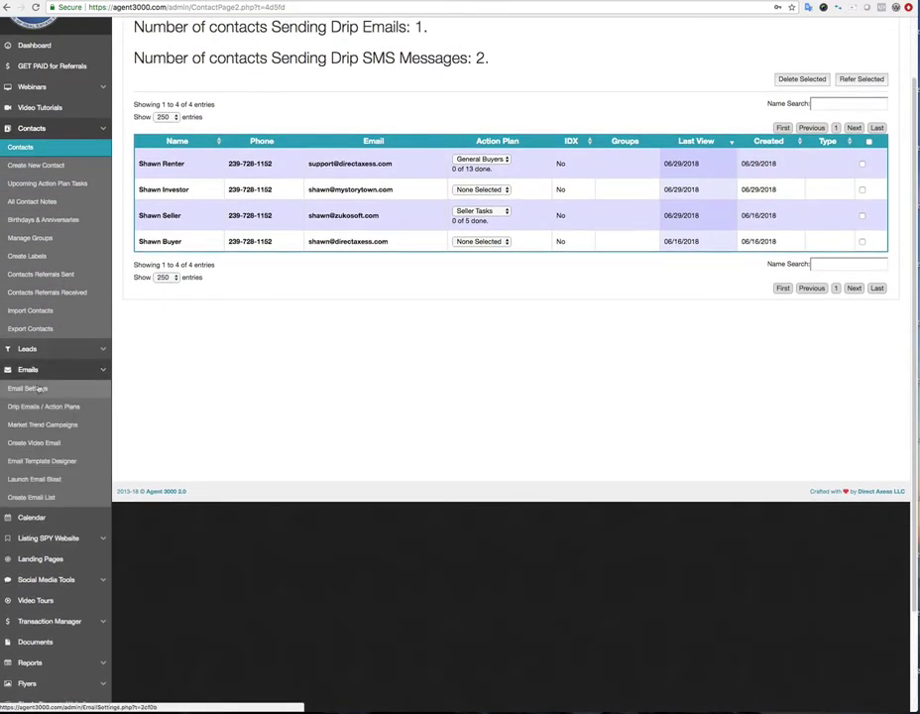
left_click(44, 407)
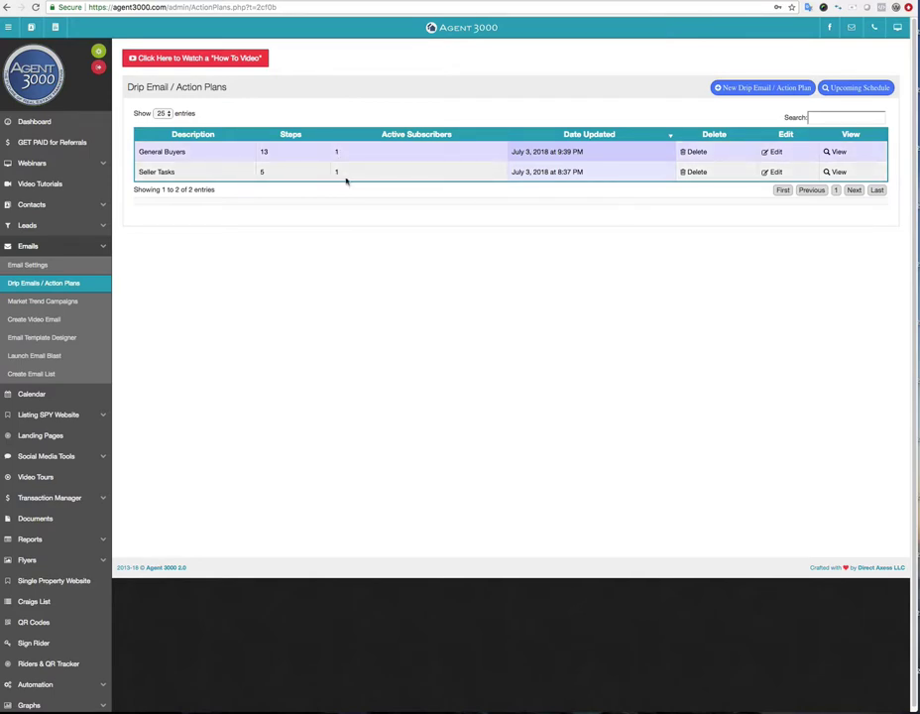
left_click(857, 87)
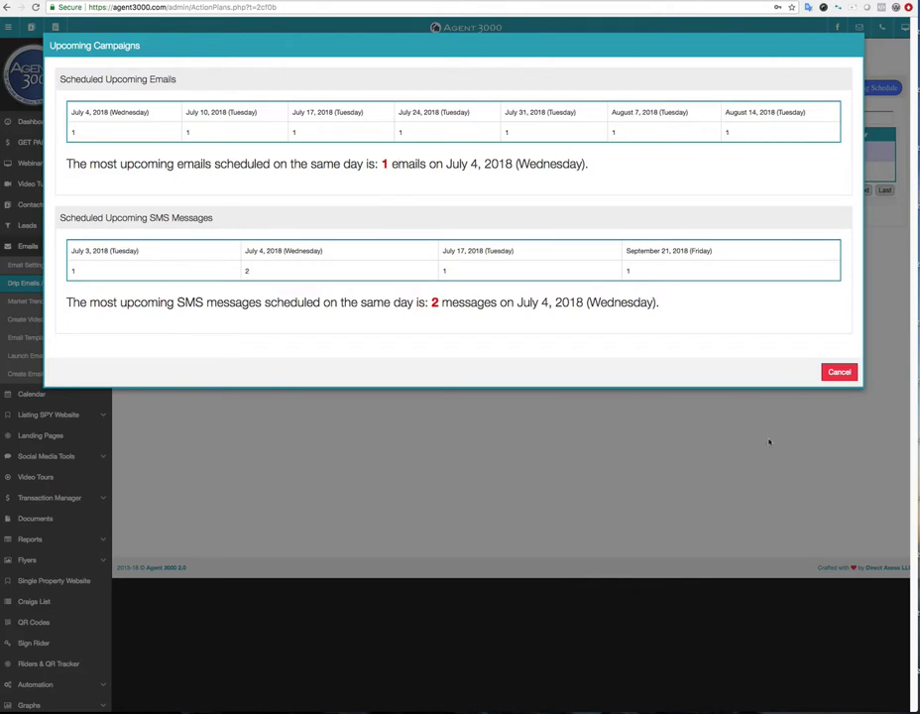
left_click(839, 372)
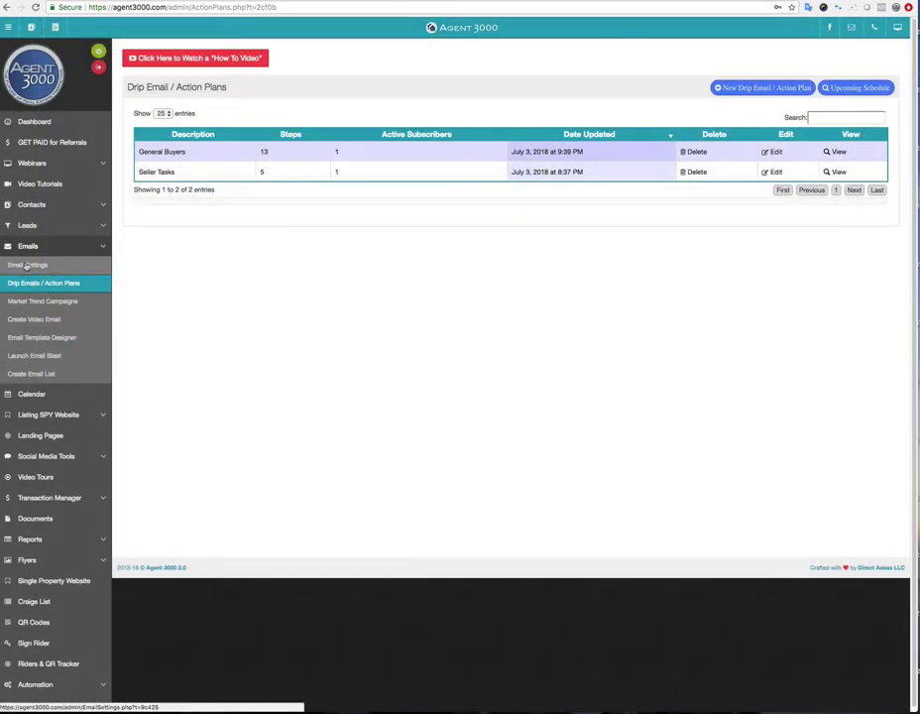
Check the daily sending limit in the outgoing mail (SMTP) email settings
left_click(26, 266)
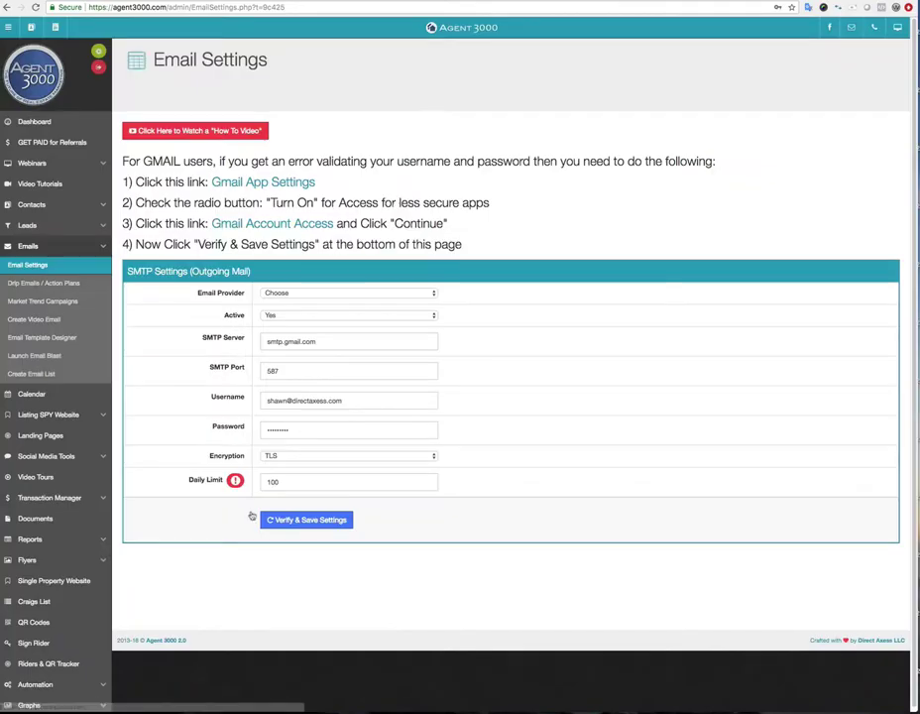
double_click(294, 477)
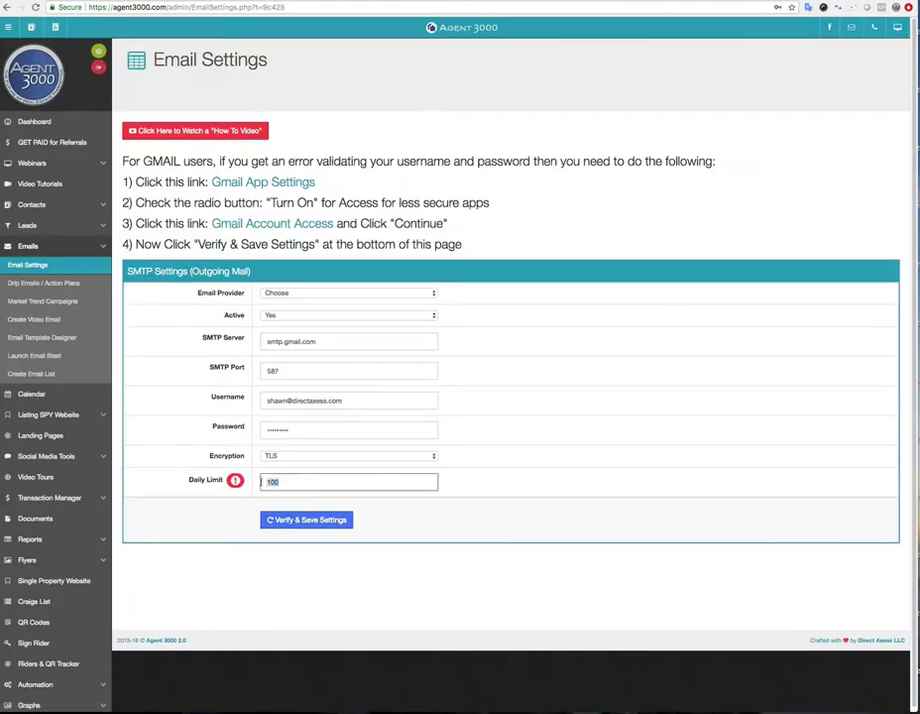
left_click(283, 482)
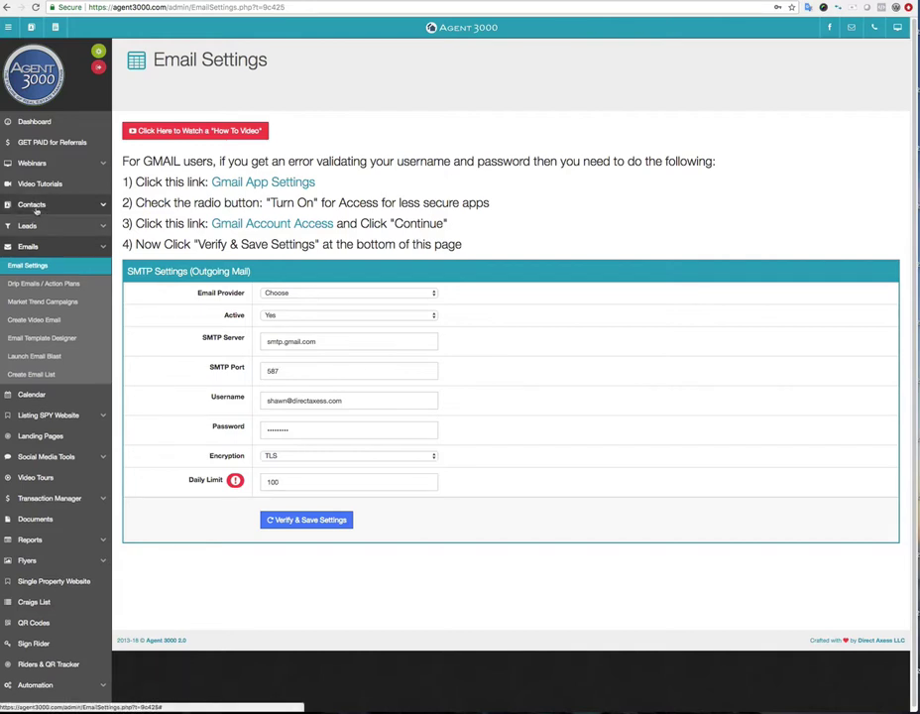
In the upcoming action plan tasks, mark the escrow deposit and MLS listing tasks as complete
left_click(35, 208)
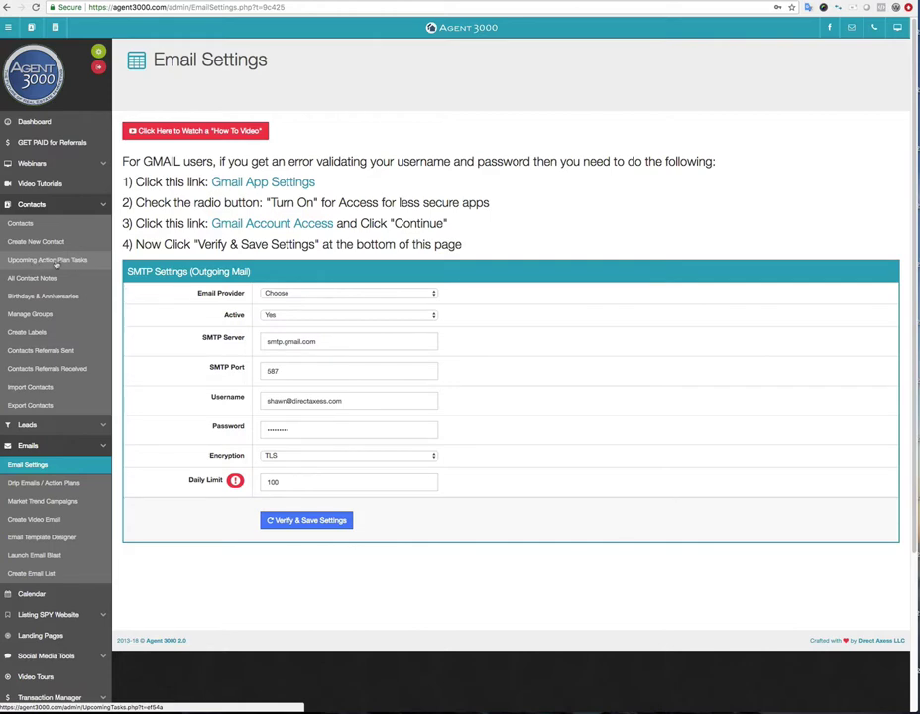
left_click(60, 261)
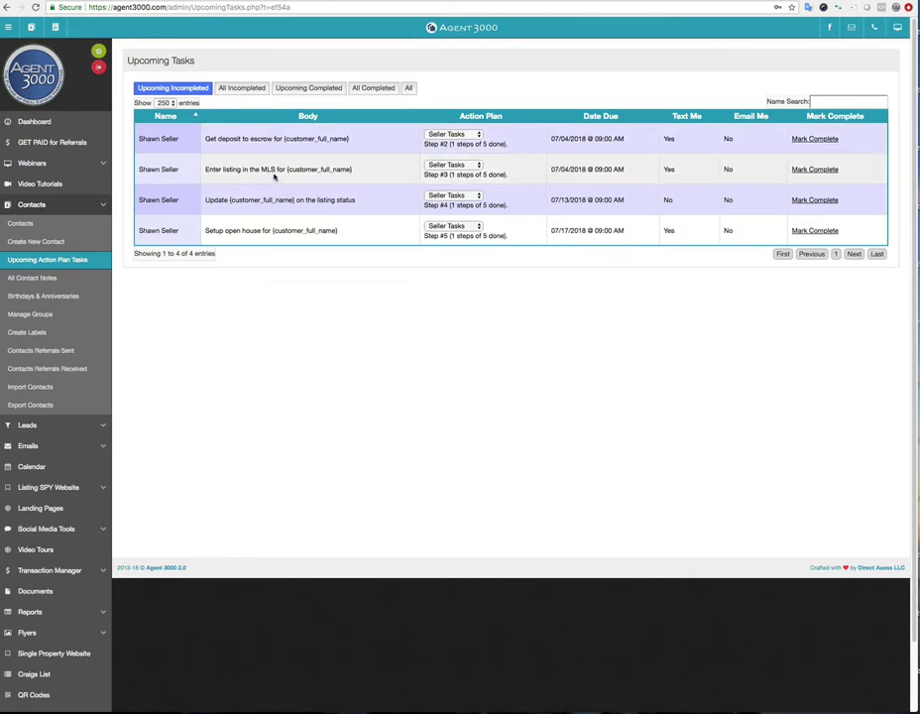
left_click(817, 139)
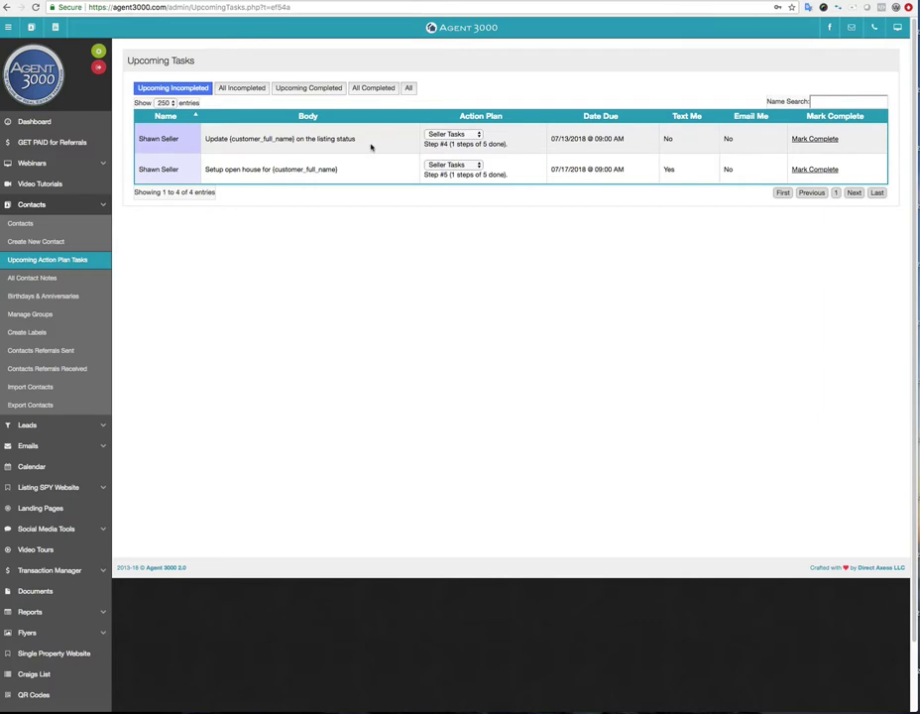
left_click(370, 146)
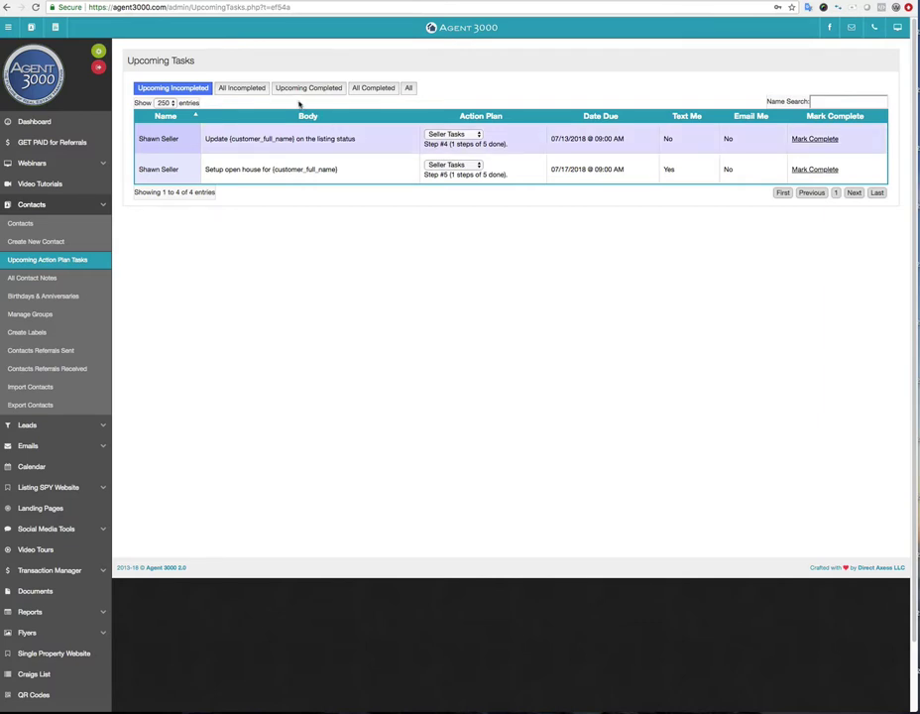
Review all incompleted tasks, and mark the escrow deposit task as not complete among the upcoming completed ones
left_click(248, 88)
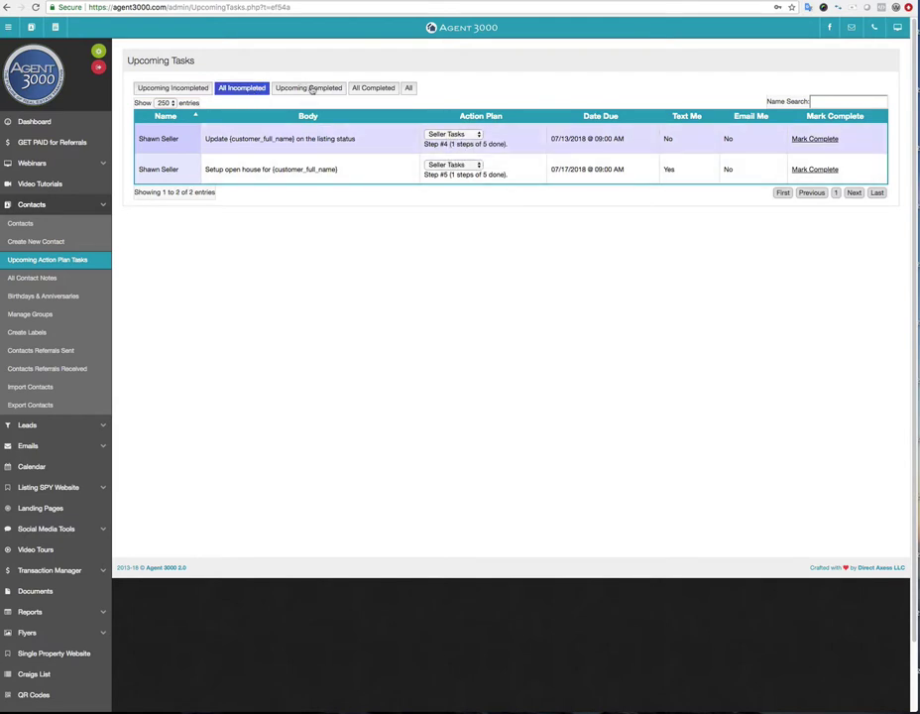
left_click(312, 88)
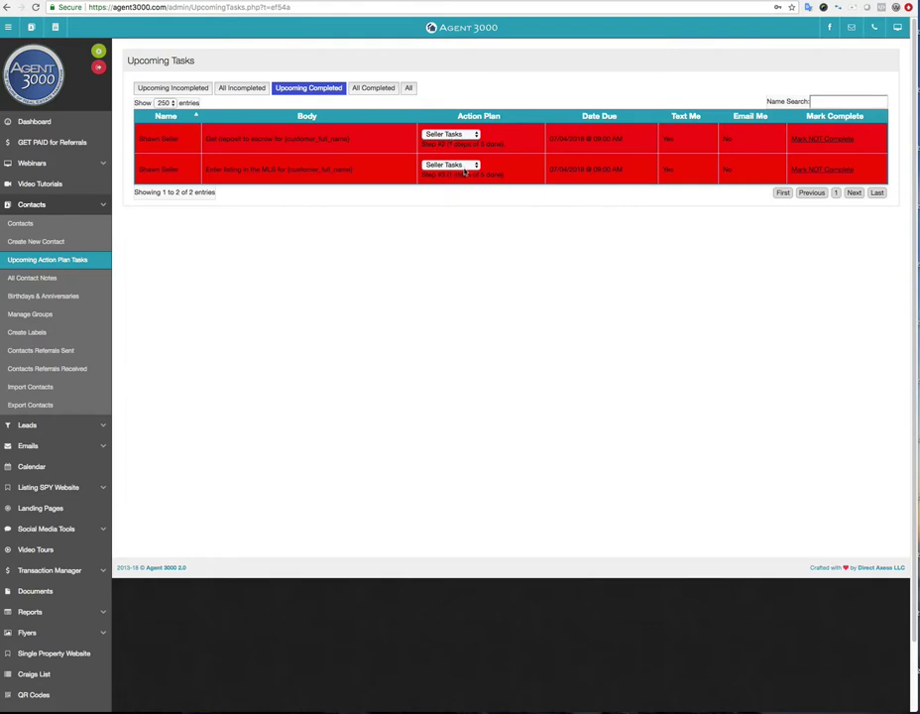
left_click(823, 138)
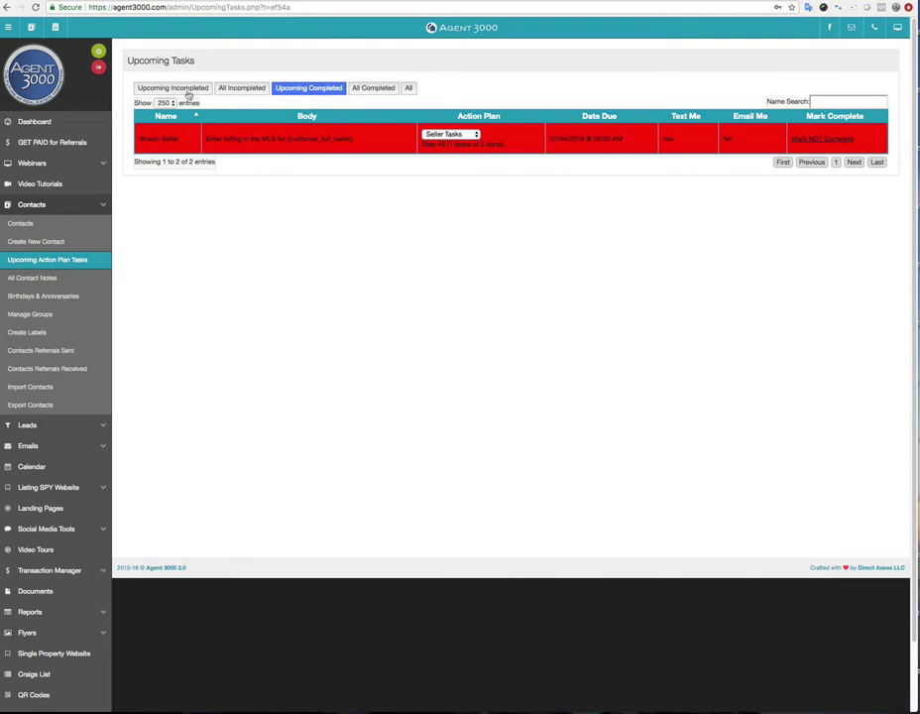
Review the list of all tasks, the upcoming incompleted tasks, and the name search field
left_click(408, 88)
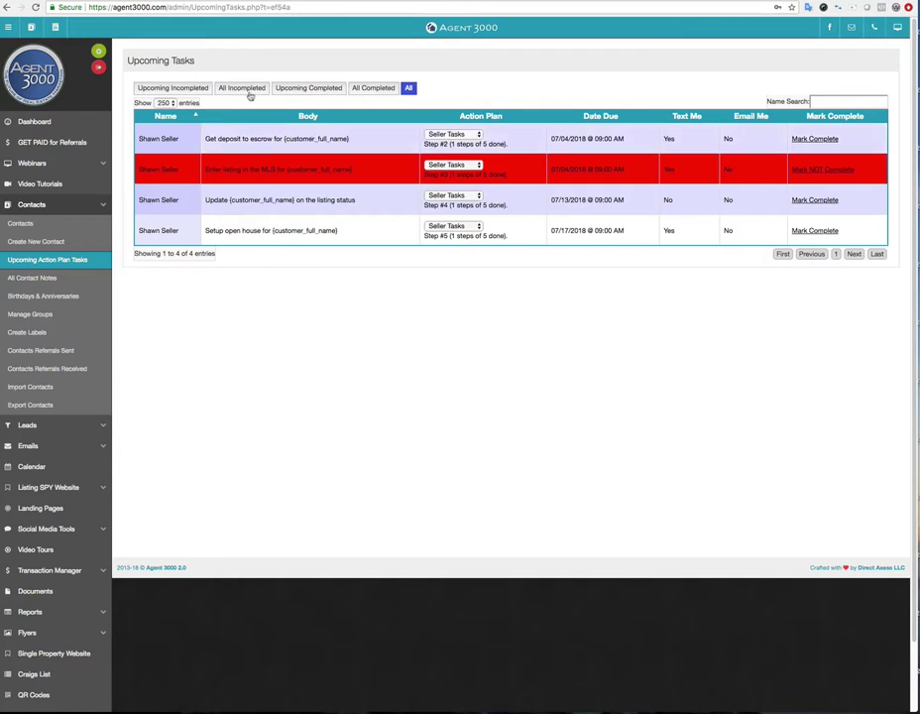
left_click(175, 88)
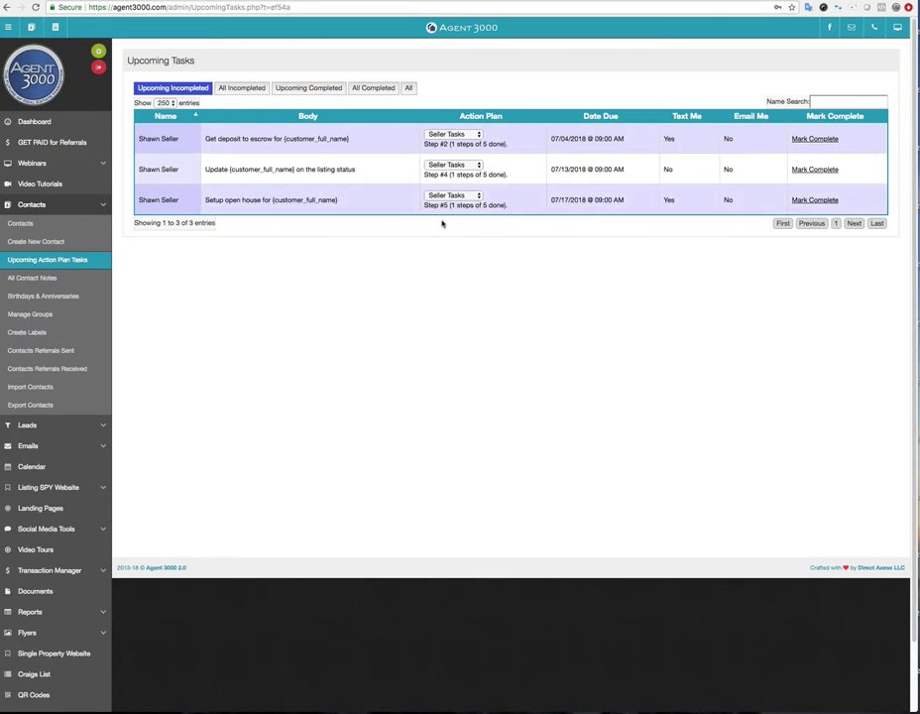
left_click(827, 99)
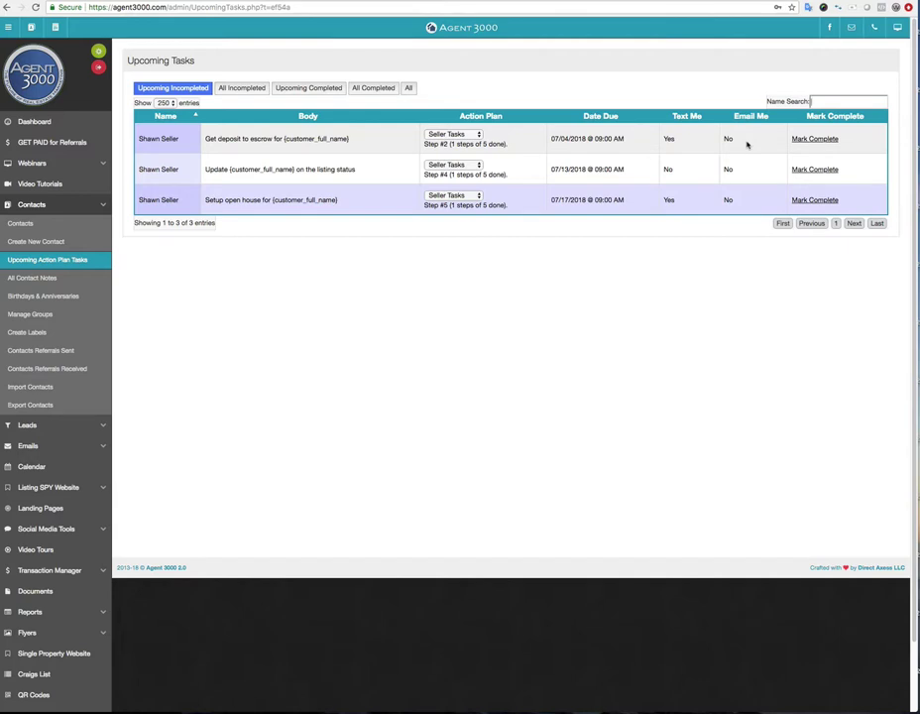
Open the General Buyers plan for editing from the drip email action plans
left_click(40, 446)
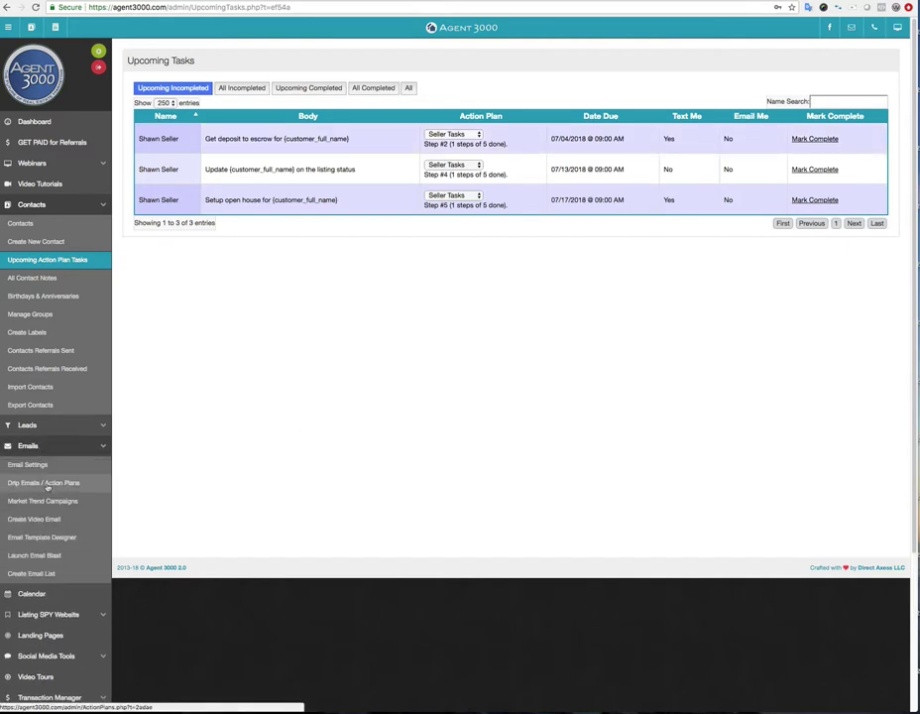
left_click(45, 483)
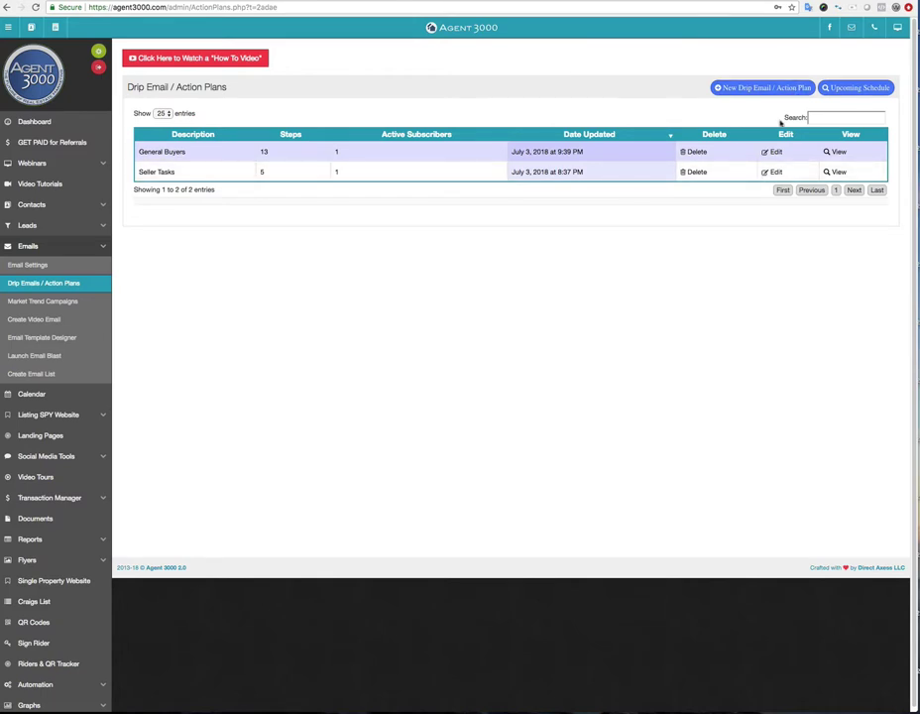
left_click(778, 152)
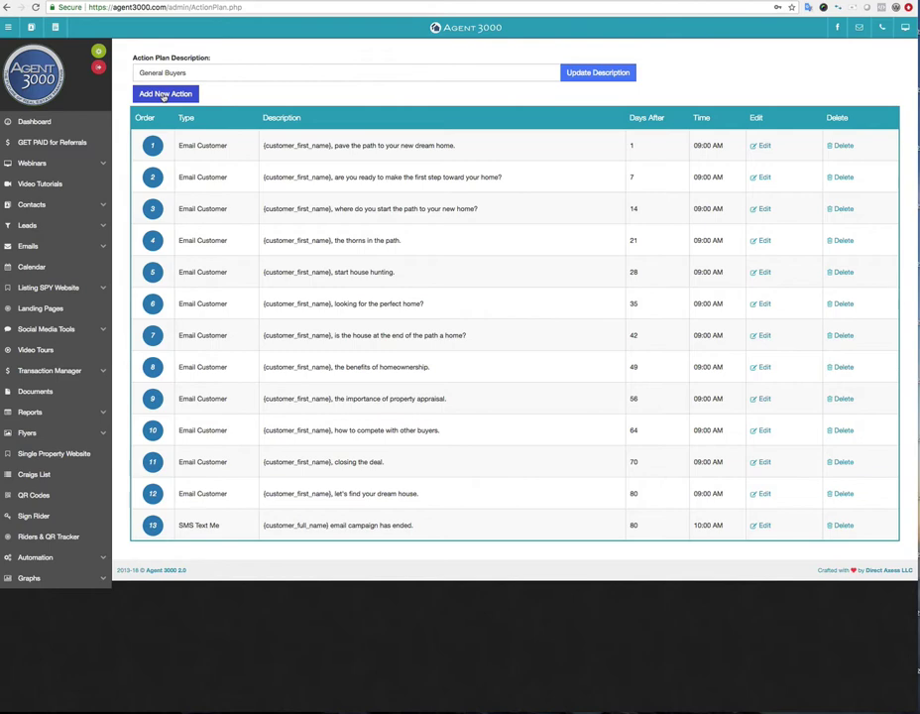
Try the text and email notification options of a new General Task action, and discard the action without saving
left_click(165, 95)
left_click(177, 94)
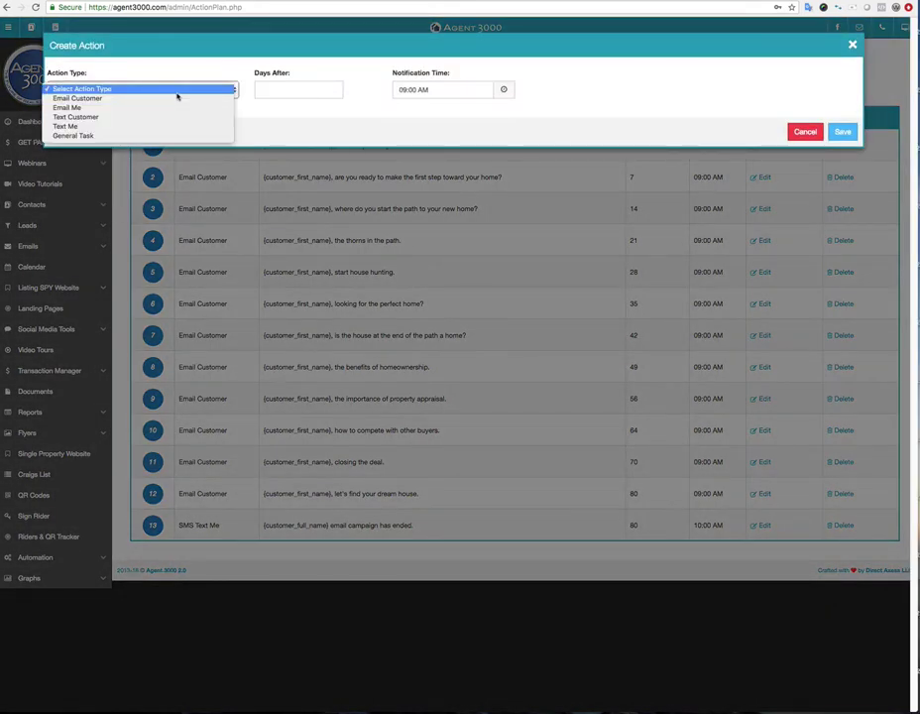
left_click(93, 137)
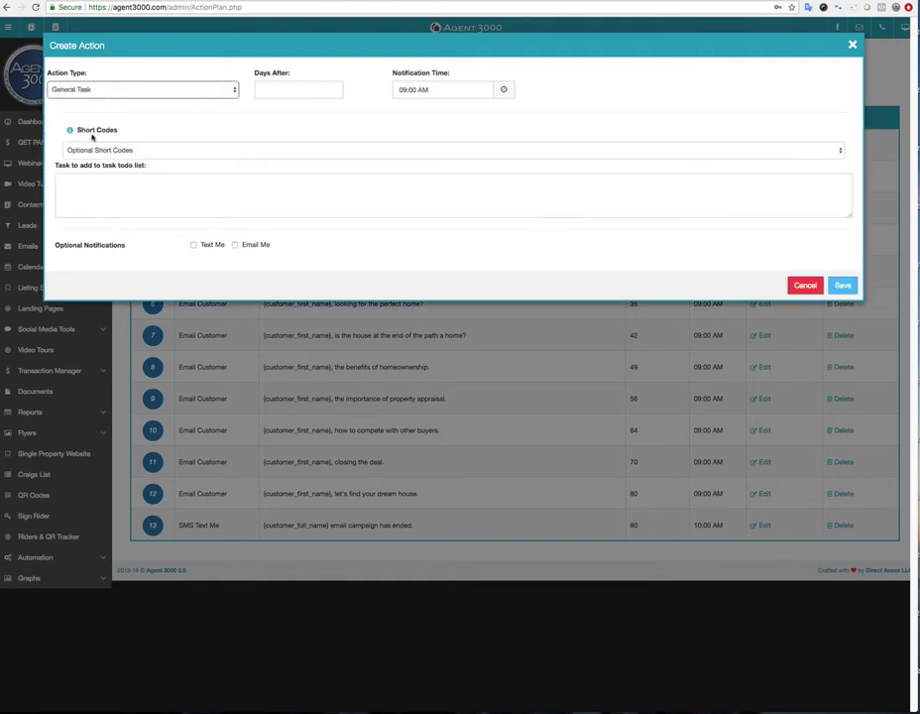
left_click(193, 245)
left_click(235, 245)
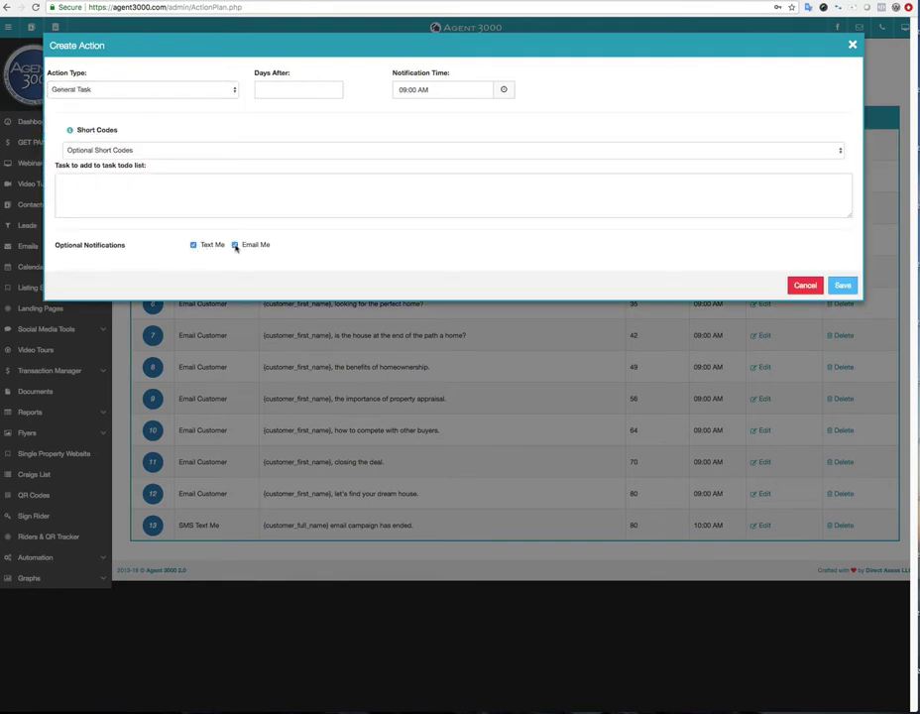
left_click(235, 245)
left_click(195, 245)
left_click(158, 91)
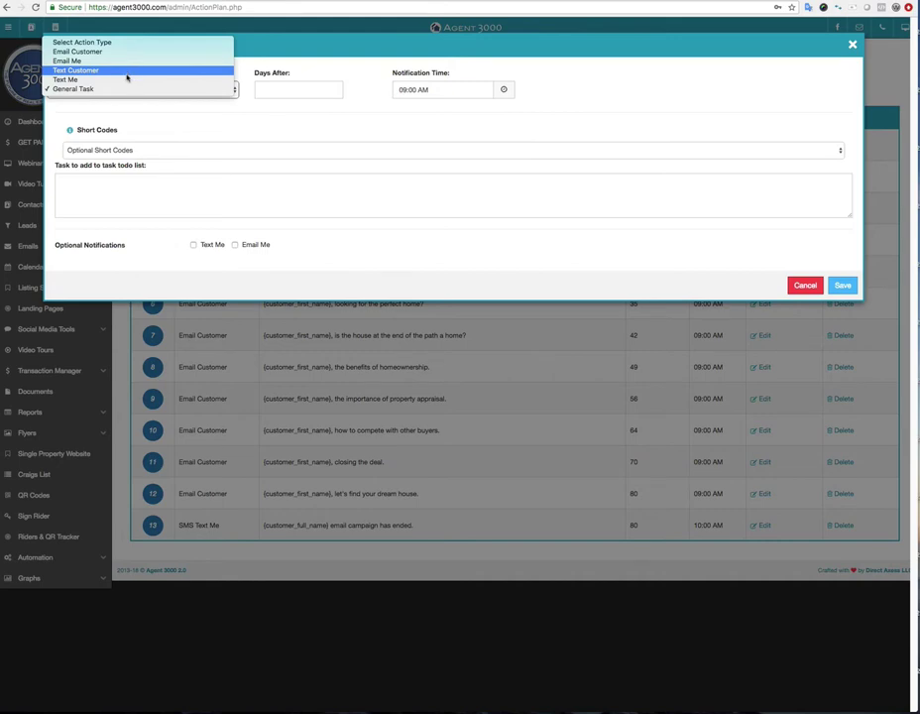
left_click(585, 208)
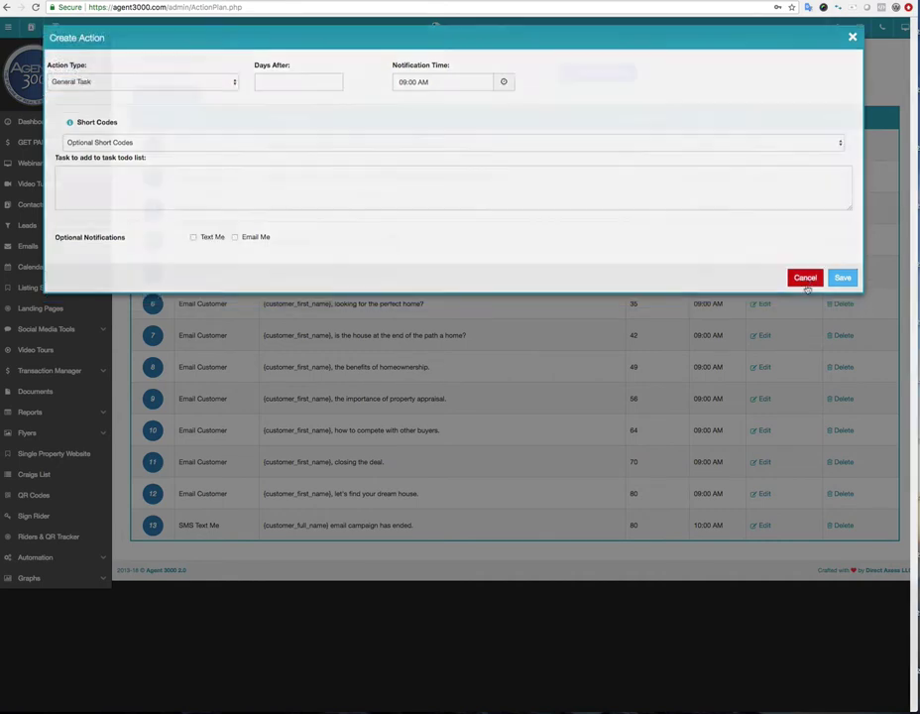
left_click(805, 285)
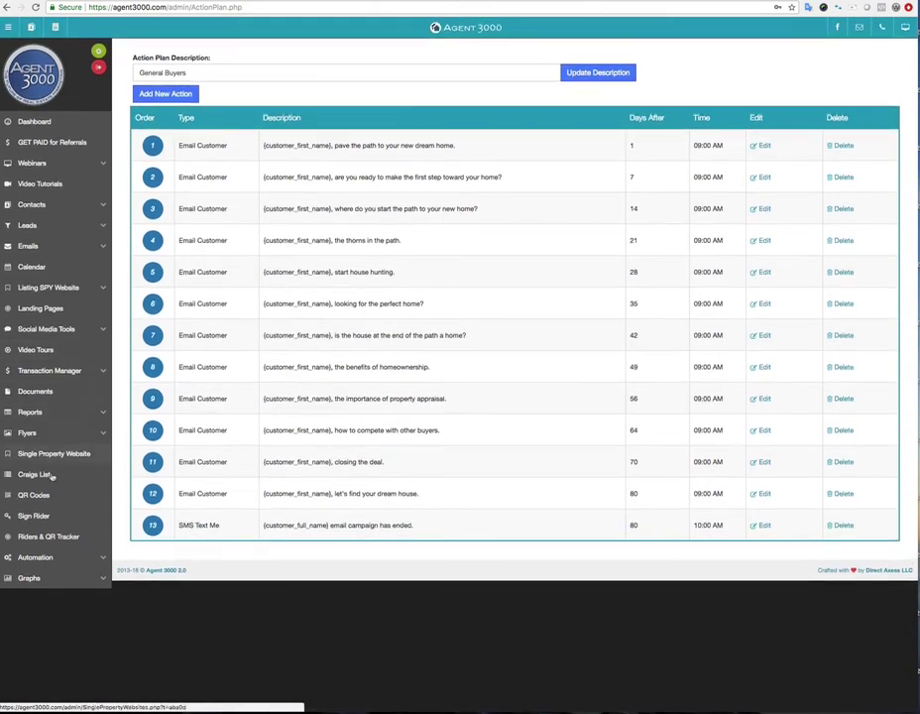
Look over the available automation features and return to the list of drip email action plans
left_click(35, 558)
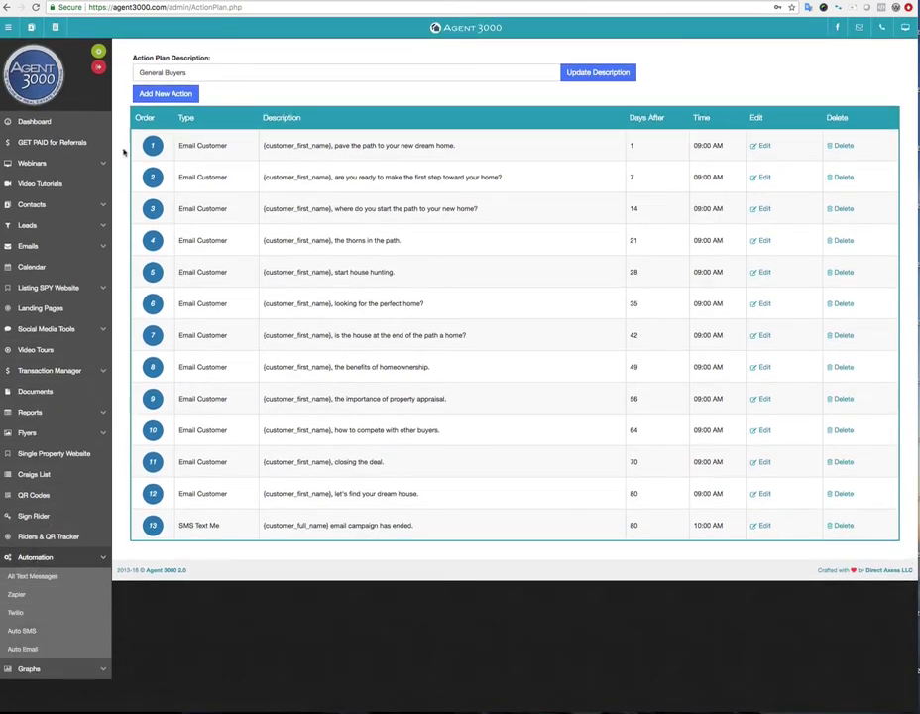
left_click(39, 248)
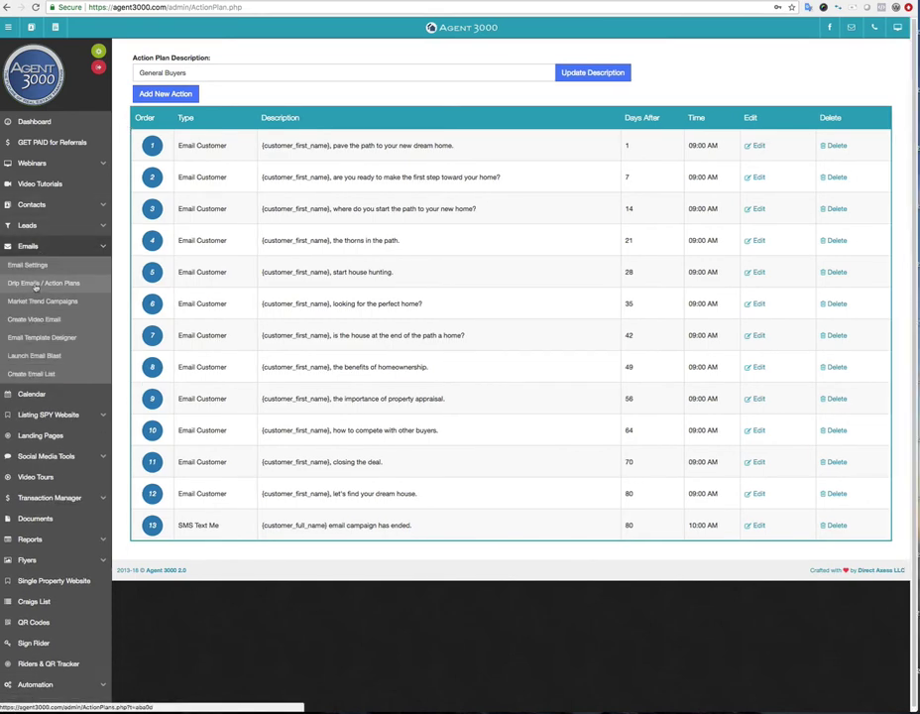
left_click(47, 283)
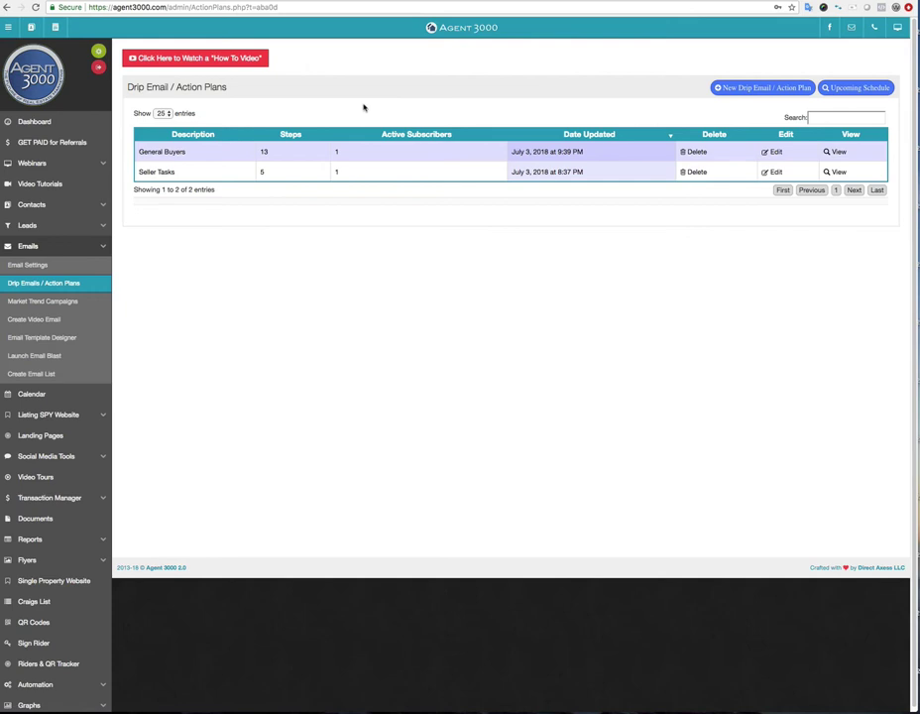